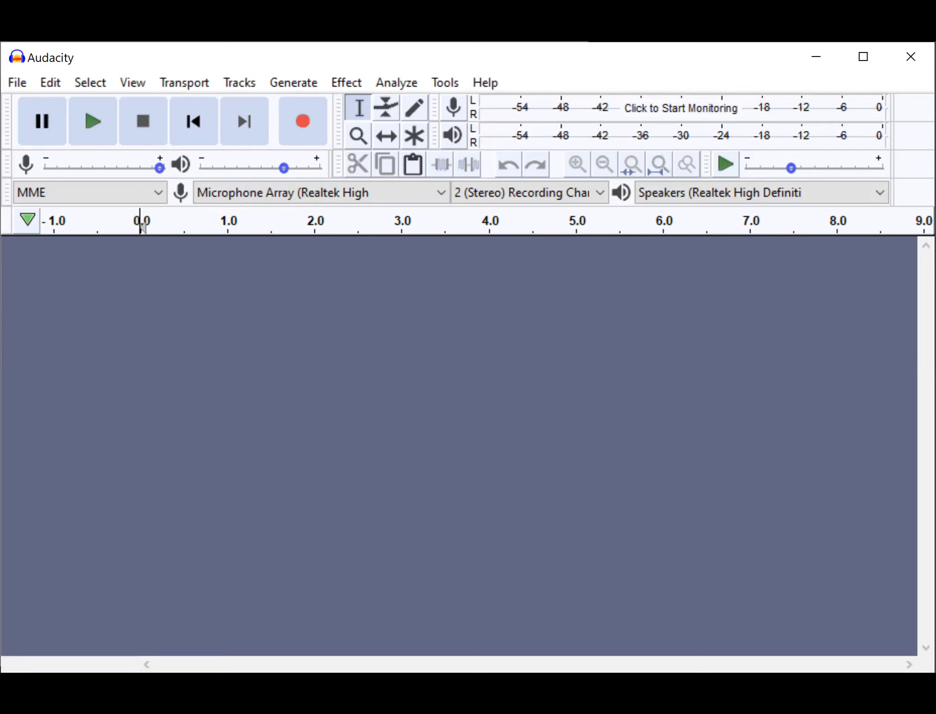
Import the ZOOM0001 recording into the empty project, making a copy of the file before editing.
{"action": "left_click_drag", "start_coordinate": [236, 297], "coordinate": [297, 405]}
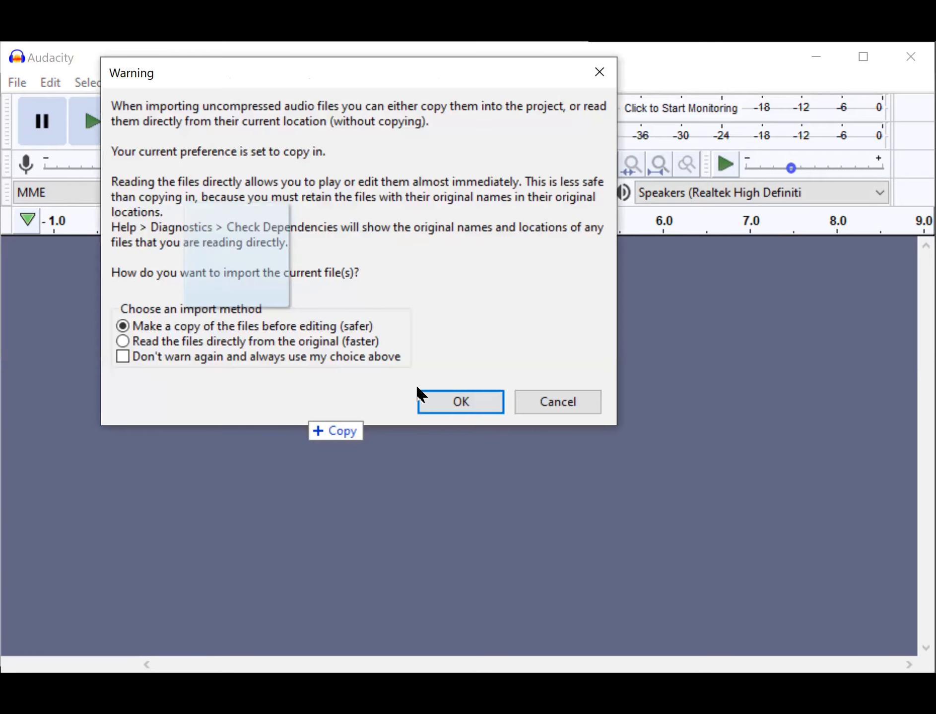
{"action": "left_click", "coordinate": [461, 402]}
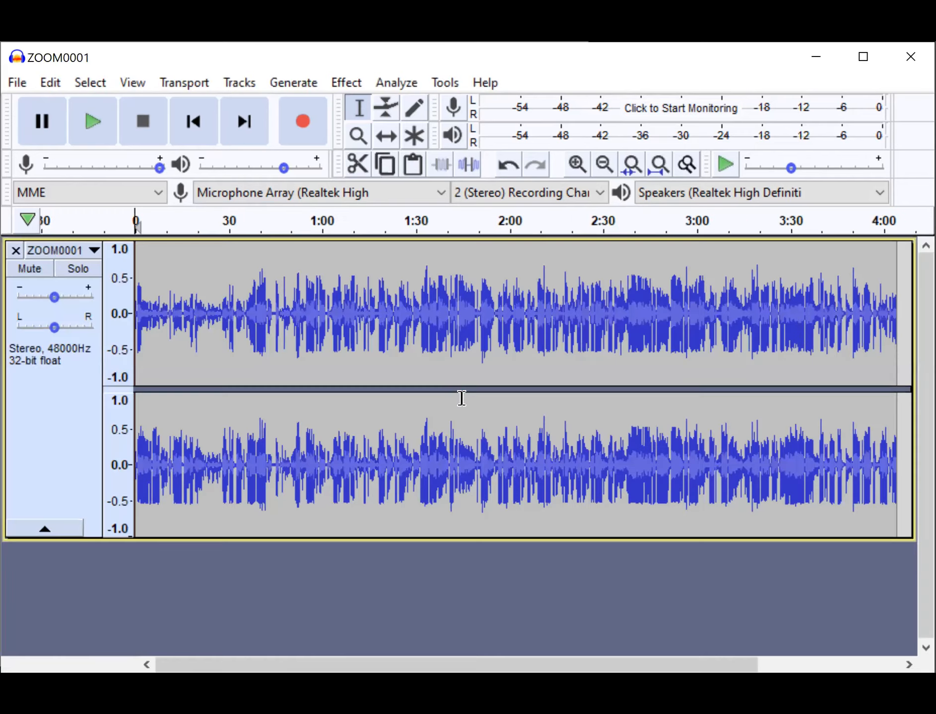
Start saving the project under a new name and choose the Vox Pop folder on the desktop as its location.
{"action": "left_click", "coordinate": [21, 88]}
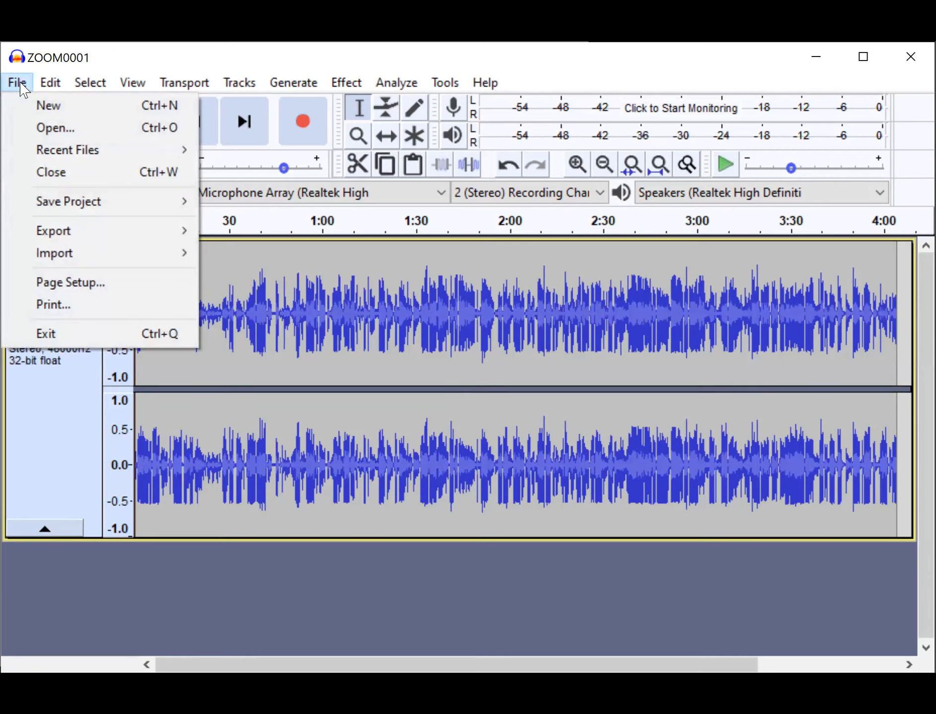
{"action": "mouse_move", "coordinate": [47, 203]}
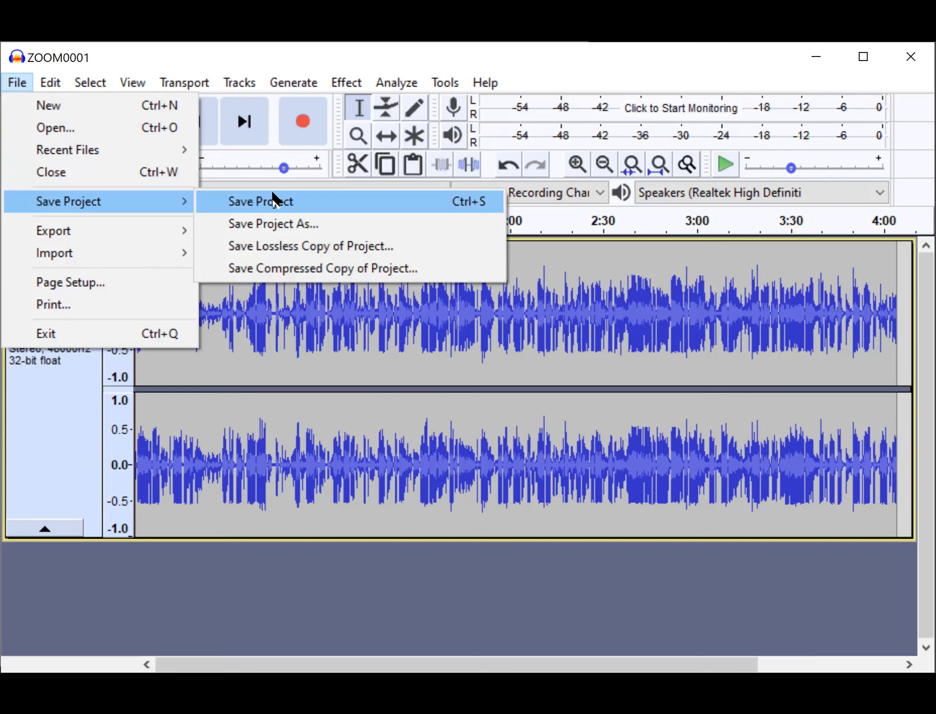
{"action": "left_click", "coordinate": [278, 226]}
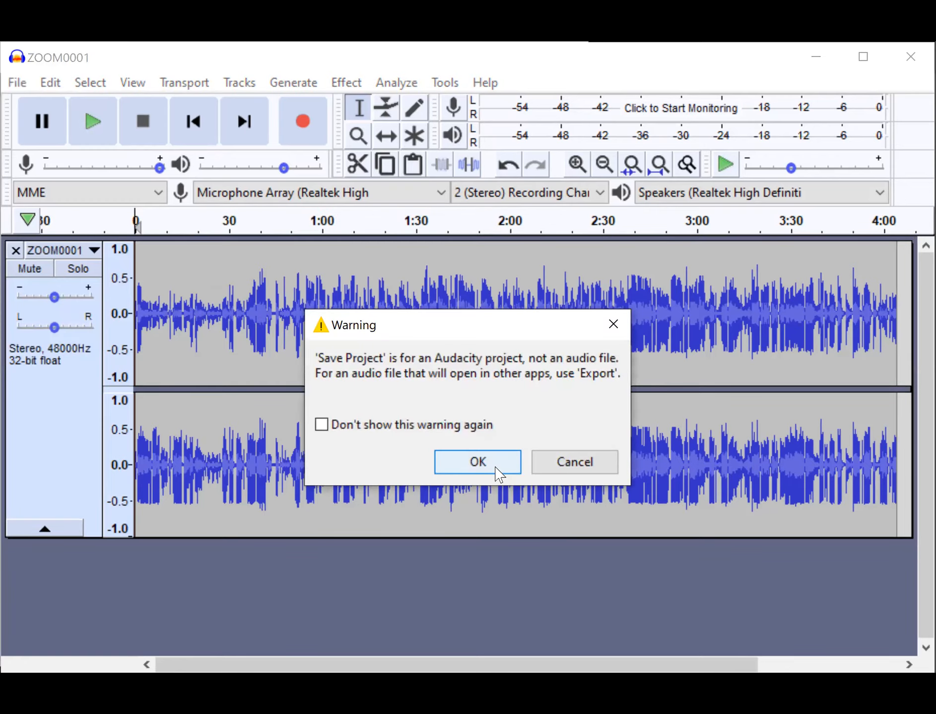
{"action": "left_click", "coordinate": [499, 473]}
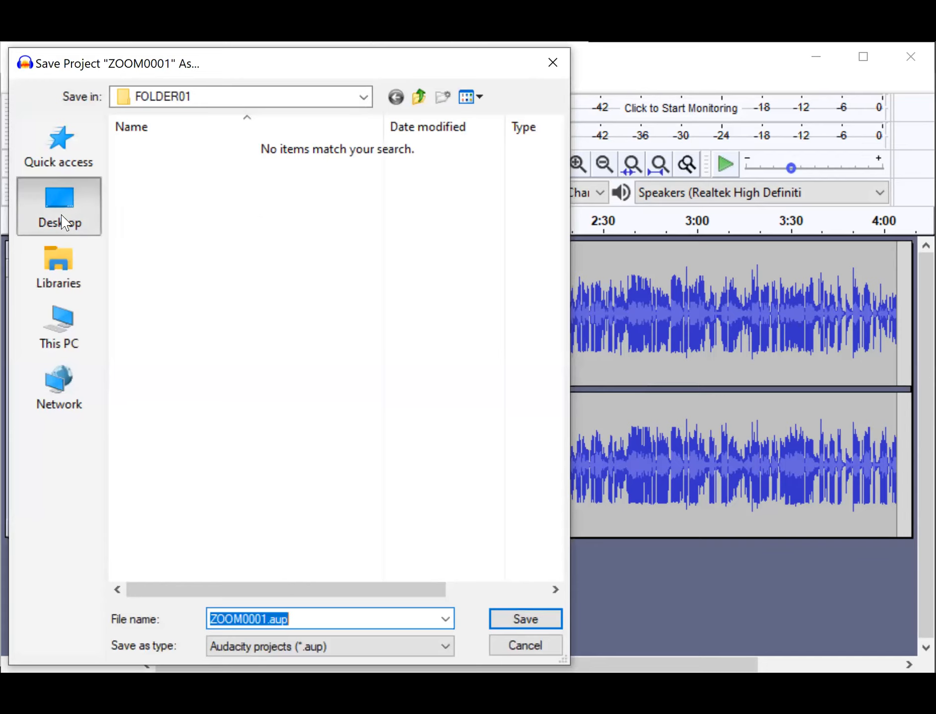
{"action": "left_click", "coordinate": [64, 223]}
{"action": "scroll", "coordinate": [275, 361], "scroll_direction": "down", "scroll_amount": 2}
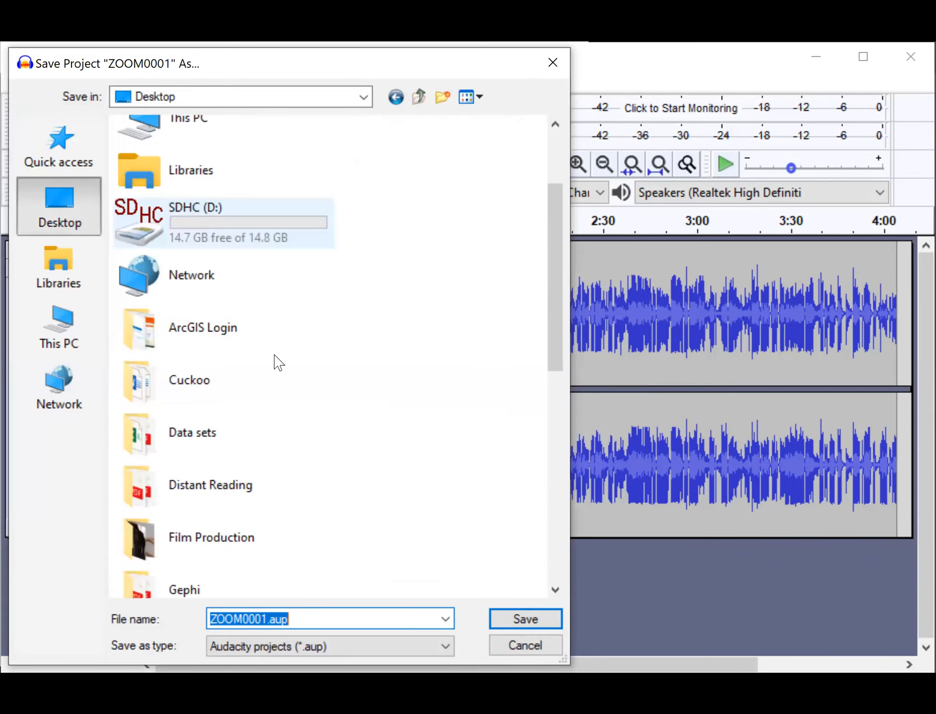
{"action": "scroll", "coordinate": [278, 362], "scroll_direction": "down", "scroll_amount": 3}
{"action": "scroll", "coordinate": [278, 363], "scroll_direction": "down", "scroll_amount": 2}
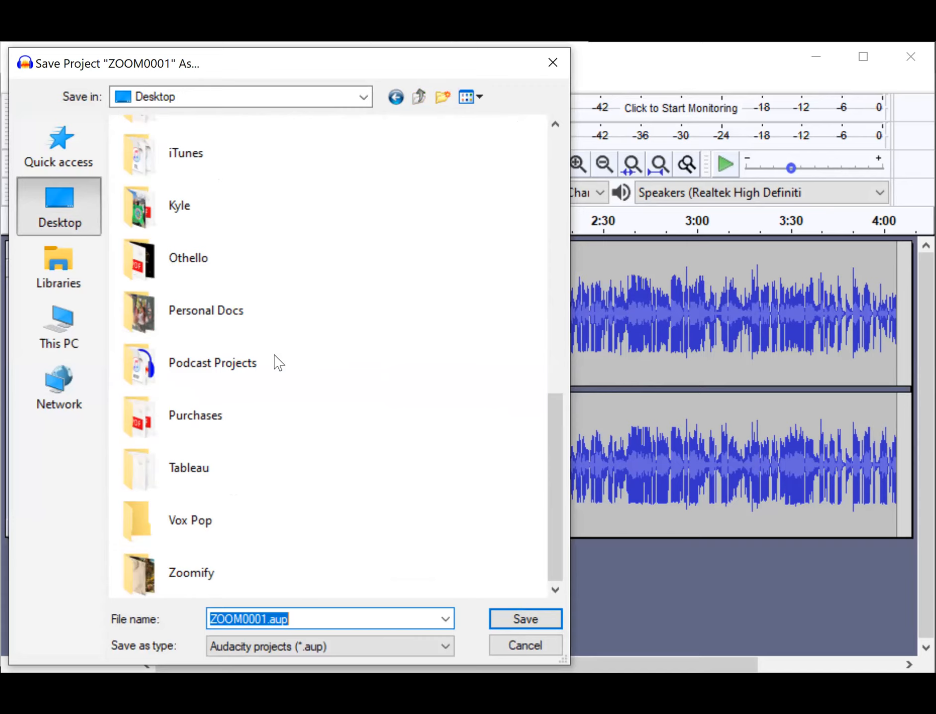
{"action": "double_click", "coordinate": [194, 519]}
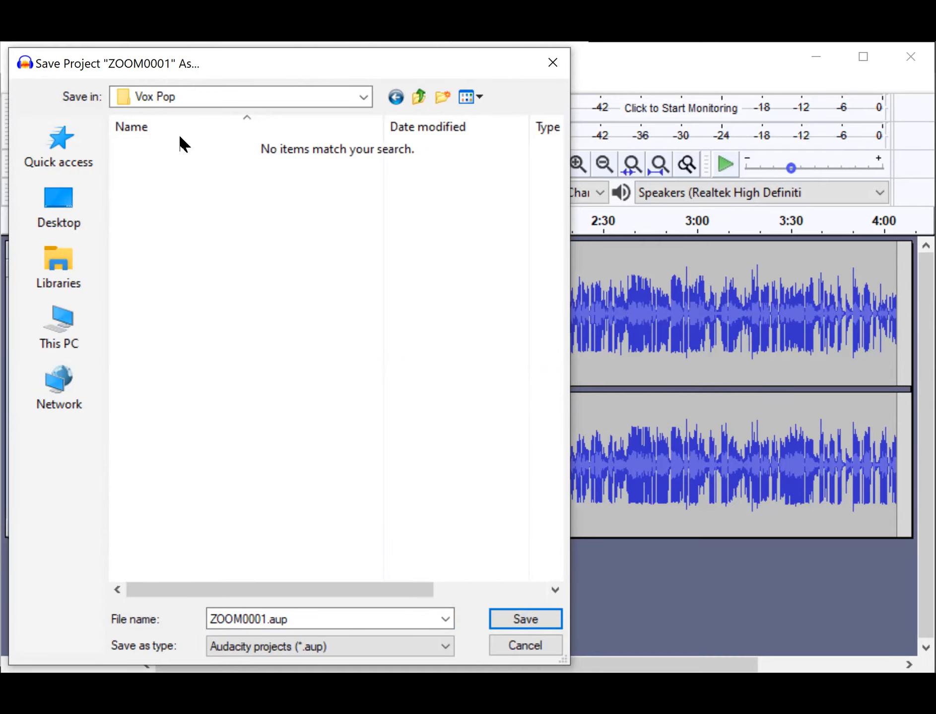
Name the project file VoxPop, without a space, and save it.
{"action": "left_click", "coordinate": [266, 619]}
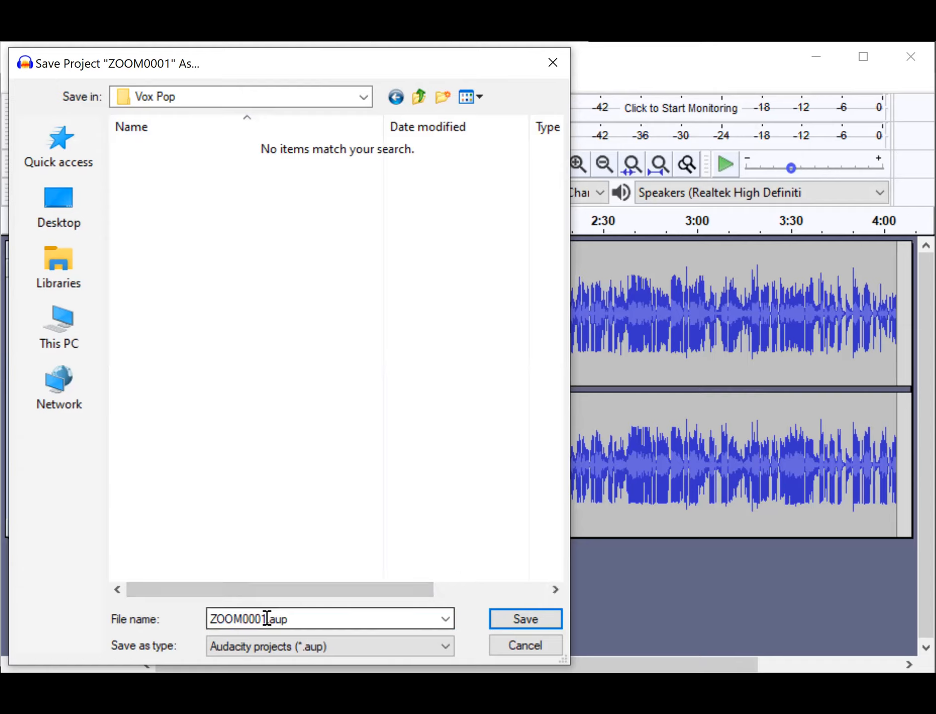
{"action": "double_click", "coordinate": [266, 618]}
{"action": "left_click", "coordinate": [267, 619]}
{"action": "key", "text": "BackSpace"}
{"action": "key", "text": "BackSpace"}
{"action": "key", "text": "BackSpace"}
{"action": "key", "text": "BackSpace"}
{"action": "key", "text": "BackSpace"}
{"action": "key", "text": "BackSpace"}
{"action": "key", "text": "BackSpace"}
{"action": "key", "text": "BackSpace"}
{"action": "type", "text": "Vox Pop"}
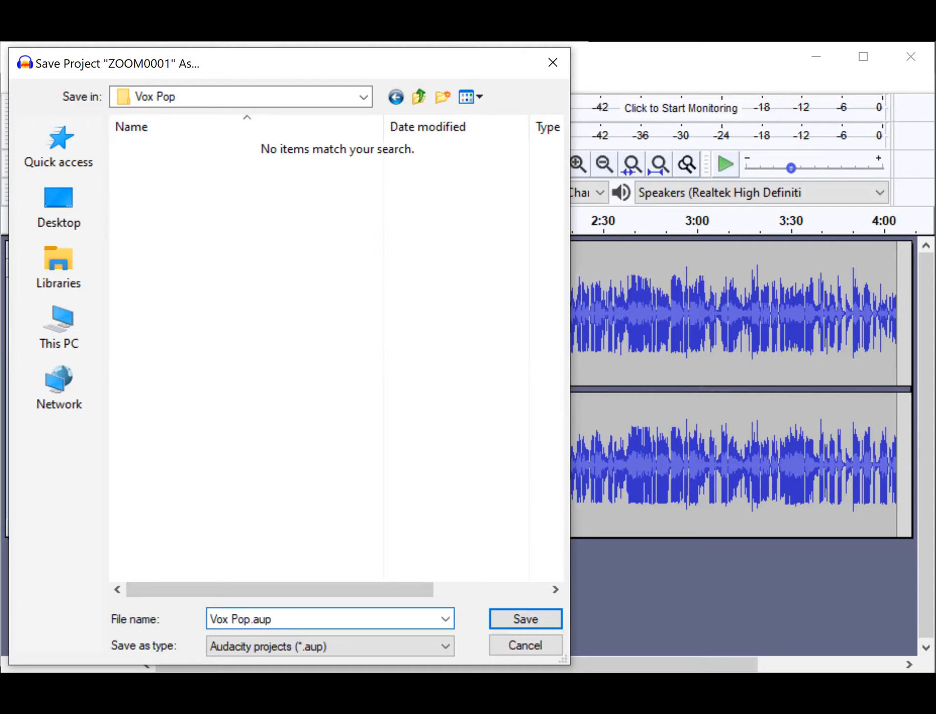
{"action": "left_click", "coordinate": [233, 620]}
{"action": "key", "text": "BackSpace"}
{"action": "left_click", "coordinate": [525, 620]}
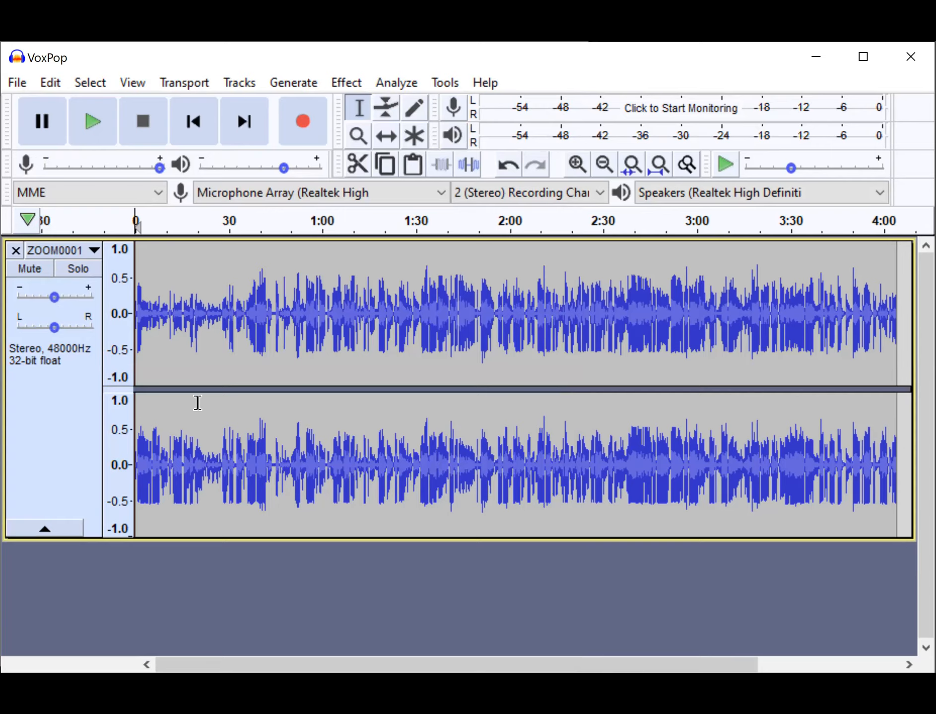
Split the ZOOM0001 stereo track into mono tracks and delete the upper one.
{"action": "left_click", "coordinate": [90, 252]}
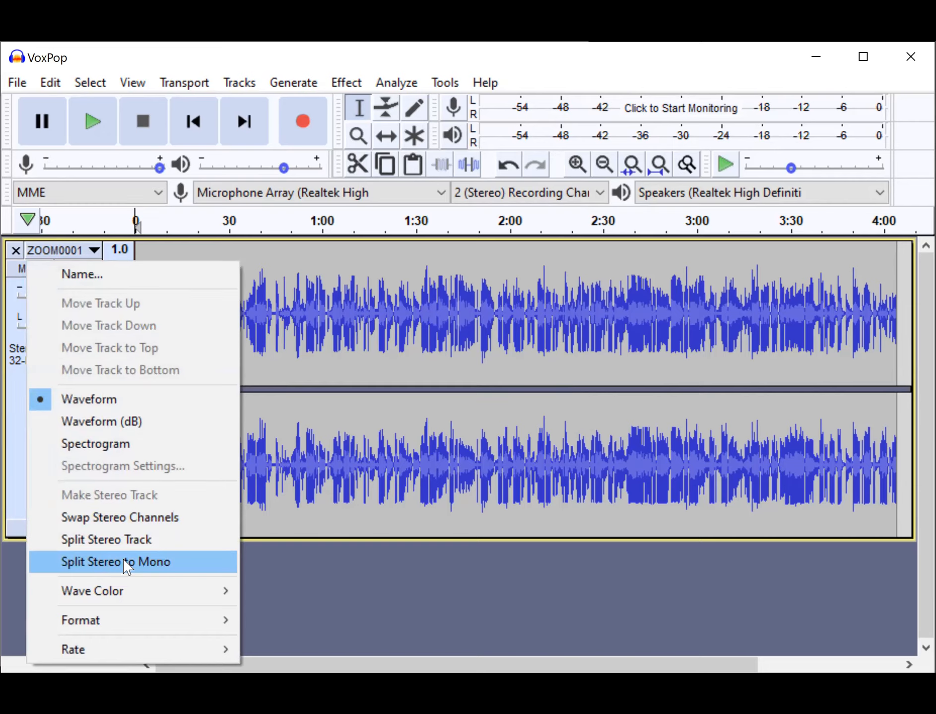
{"action": "left_click", "coordinate": [126, 566]}
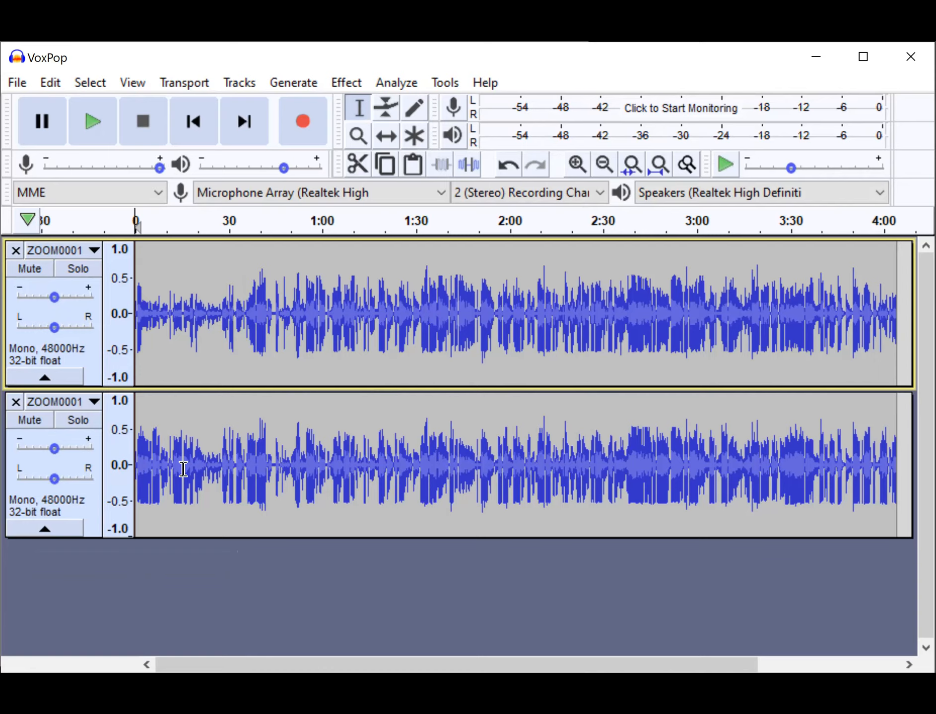
{"action": "left_click", "coordinate": [16, 251]}
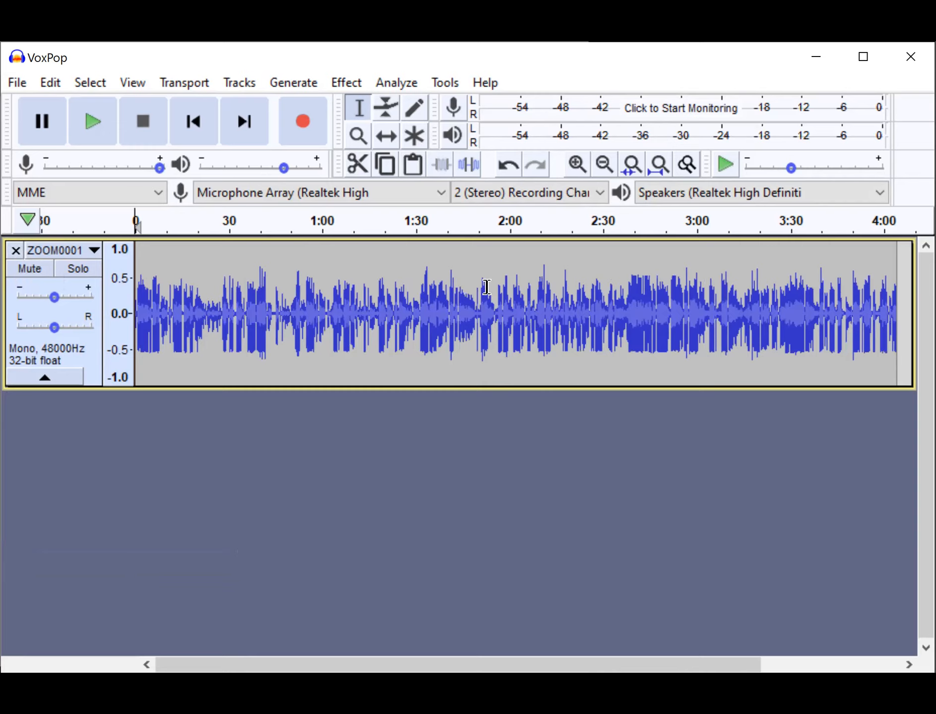
Examine the ZOOM0001 waveform closely over its first minute for speech and pauses, then return to the beginning.
{"action": "left_click", "coordinate": [576, 166]}
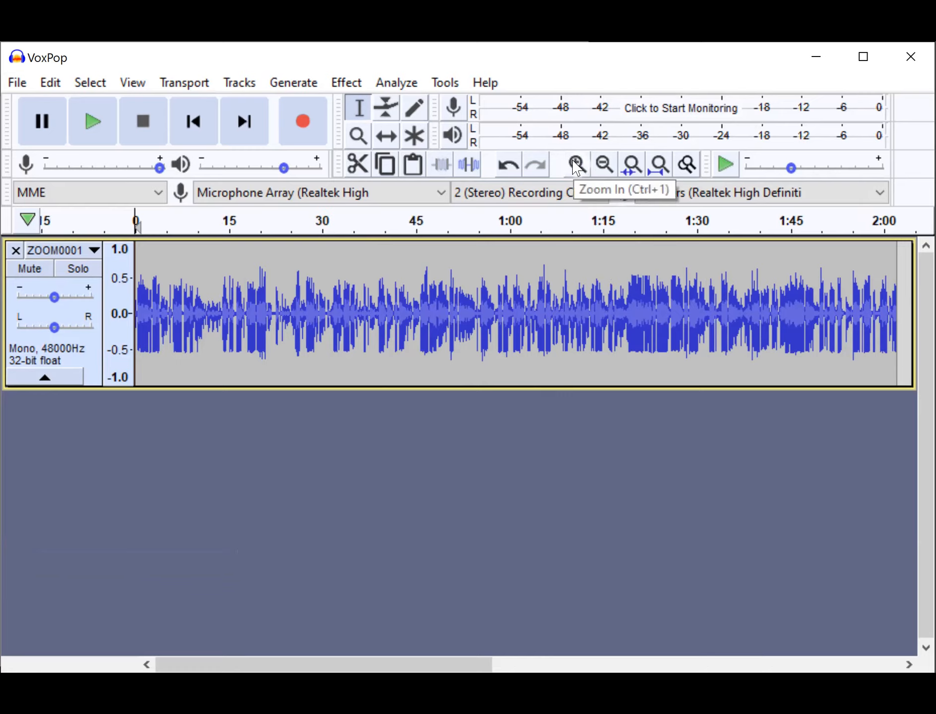
{"action": "left_click", "coordinate": [575, 166]}
{"action": "left_click", "coordinate": [575, 166]}
{"action": "left_click", "coordinate": [575, 166]}
{"action": "left_click", "coordinate": [576, 166]}
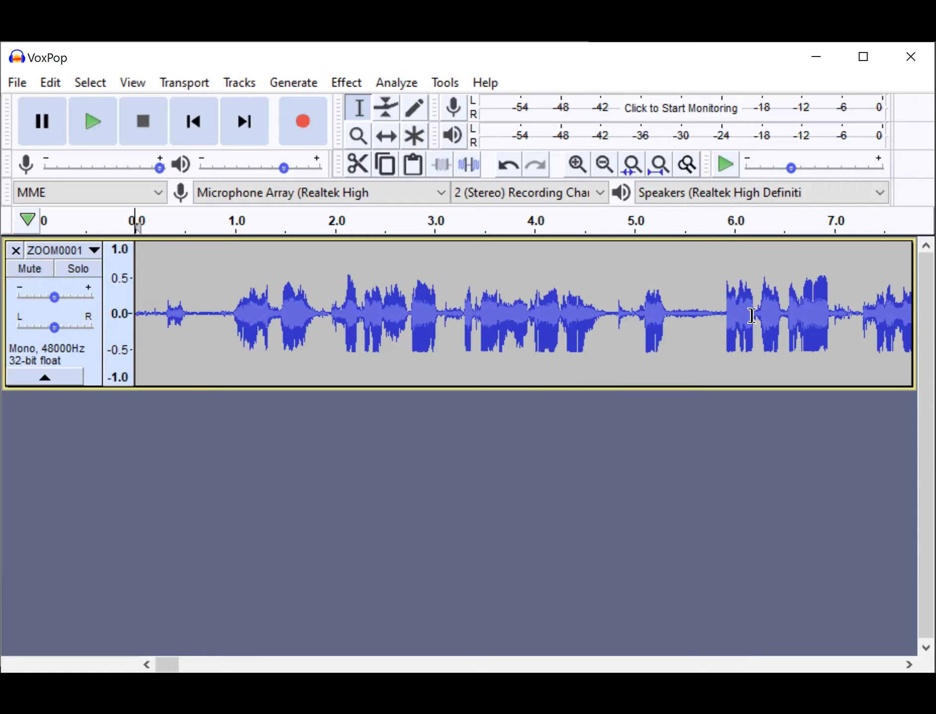
{"action": "scroll", "coordinate": [592, 338], "scroll_direction": "right", "scroll_amount": 1}
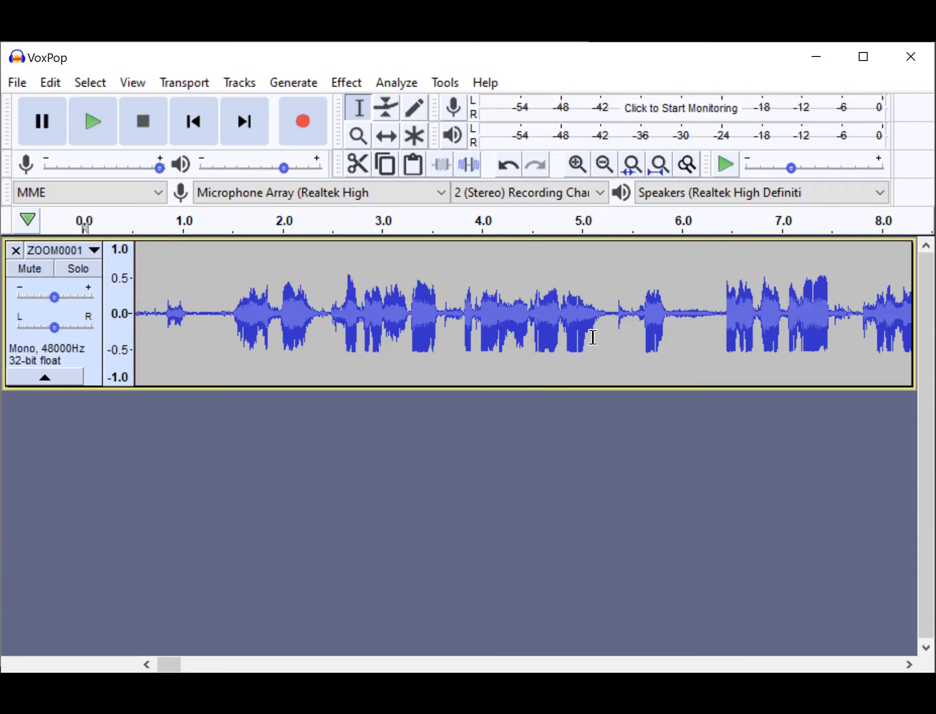
{"action": "scroll", "coordinate": [593, 338], "scroll_direction": "right", "scroll_amount": 15}
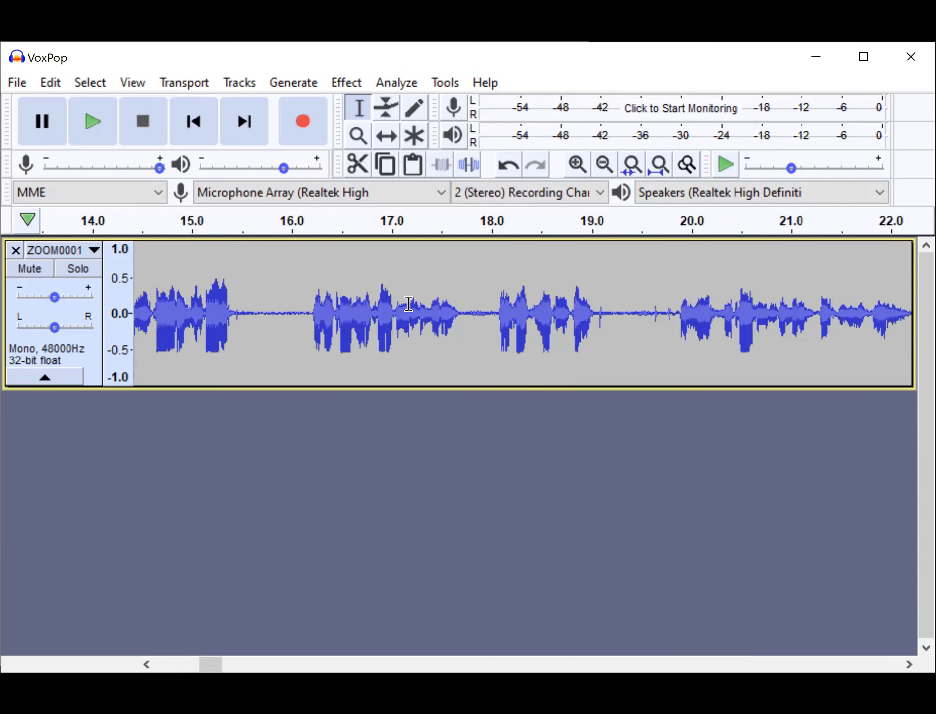
{"action": "scroll", "coordinate": [409, 304], "scroll_direction": "right", "scroll_amount": 9}
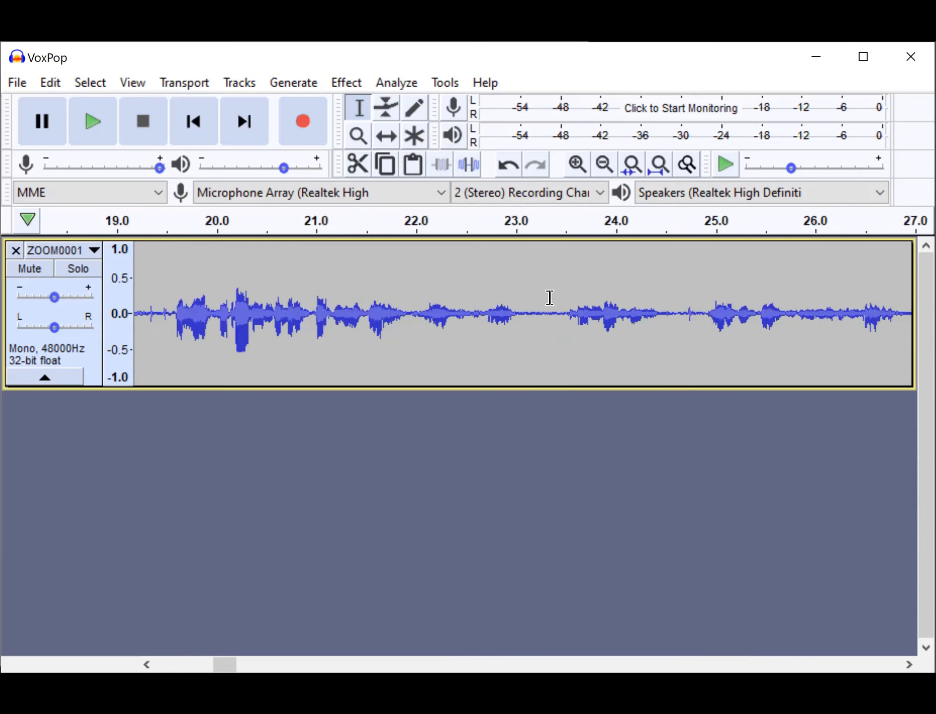
{"action": "scroll", "coordinate": [646, 314], "scroll_direction": "right", "scroll_amount": 9}
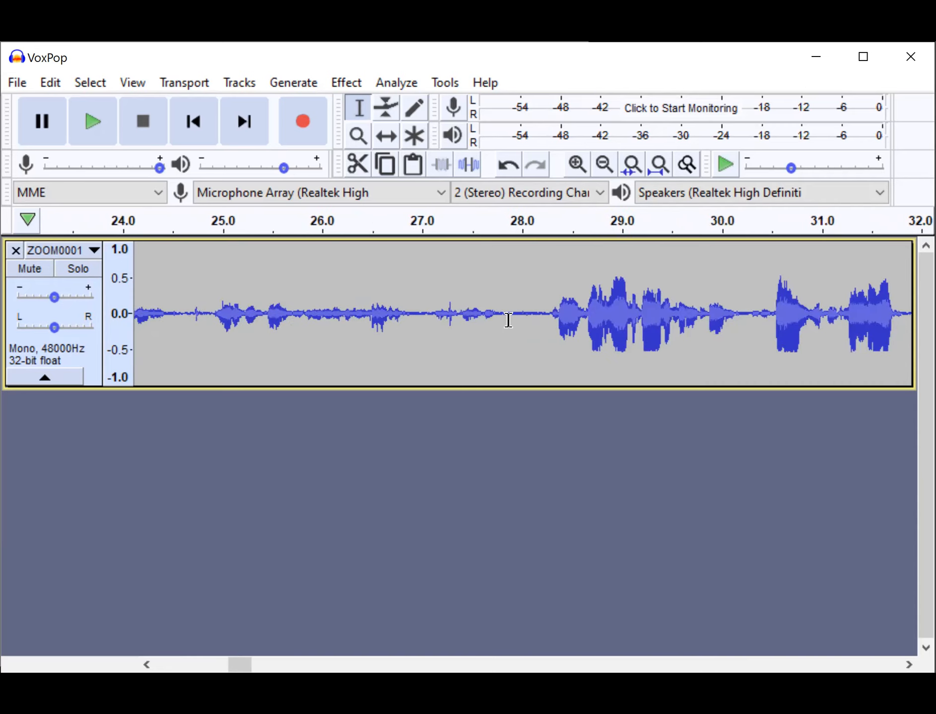
{"action": "scroll", "coordinate": [508, 320], "scroll_direction": "right", "scroll_amount": 5}
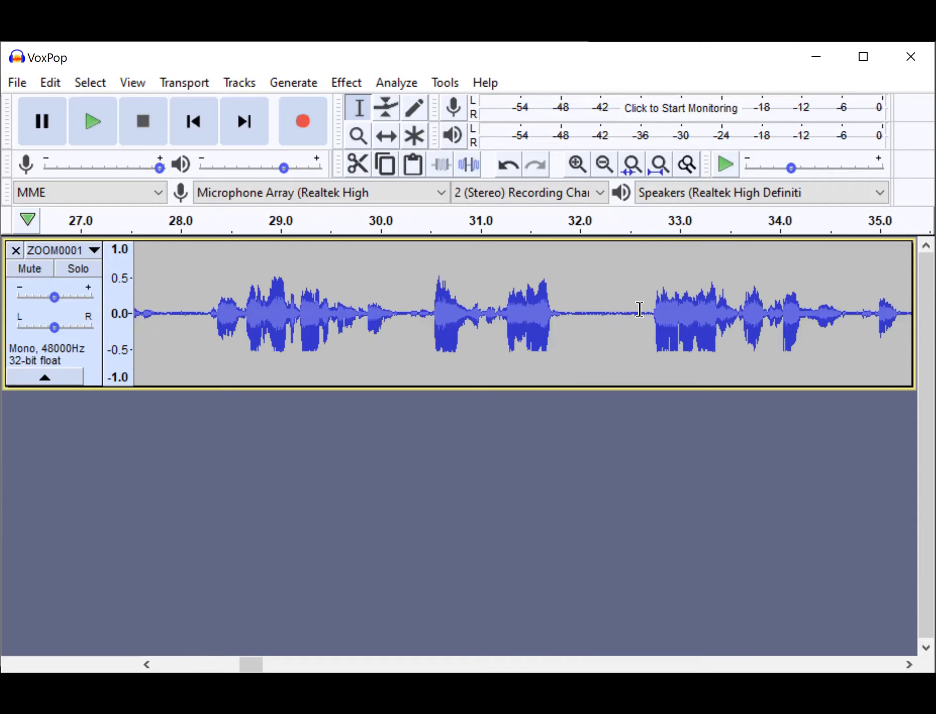
{"action": "scroll", "coordinate": [639, 310], "scroll_direction": "right", "scroll_amount": 15}
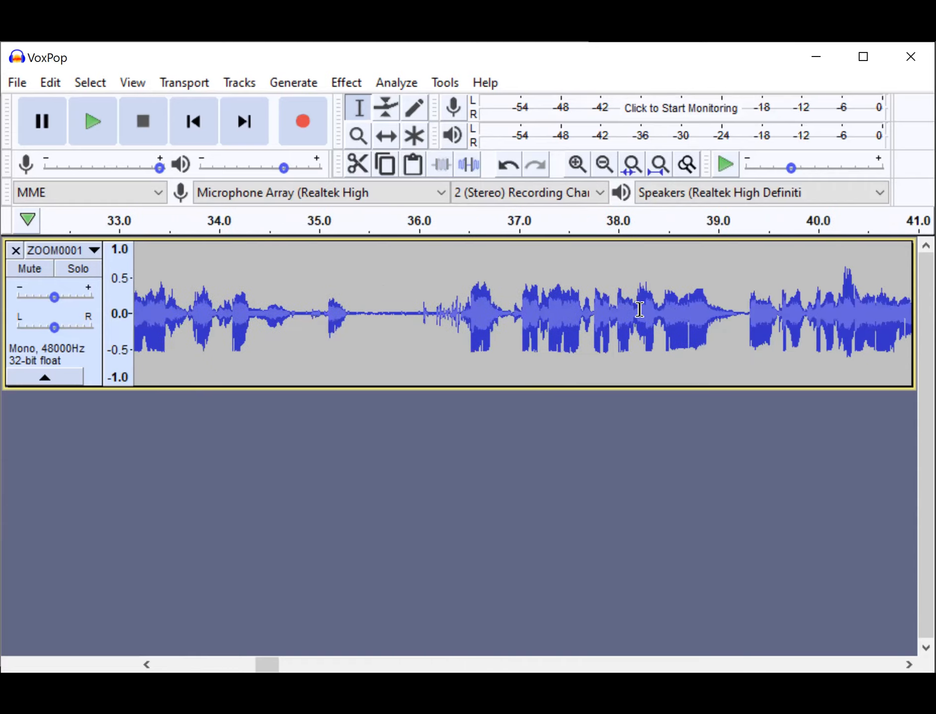
{"action": "scroll", "coordinate": [639, 309], "scroll_direction": "right", "scroll_amount": 12}
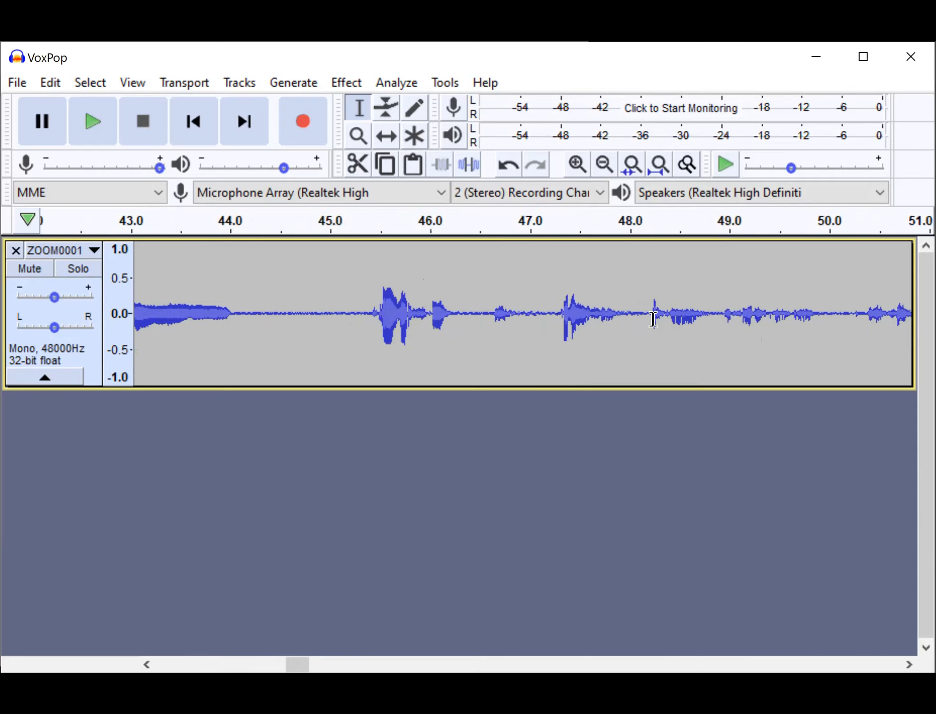
{"action": "scroll", "coordinate": [653, 319], "scroll_direction": "right", "scroll_amount": 8}
{"action": "scroll", "coordinate": [653, 319], "scroll_direction": "right", "scroll_amount": 1}
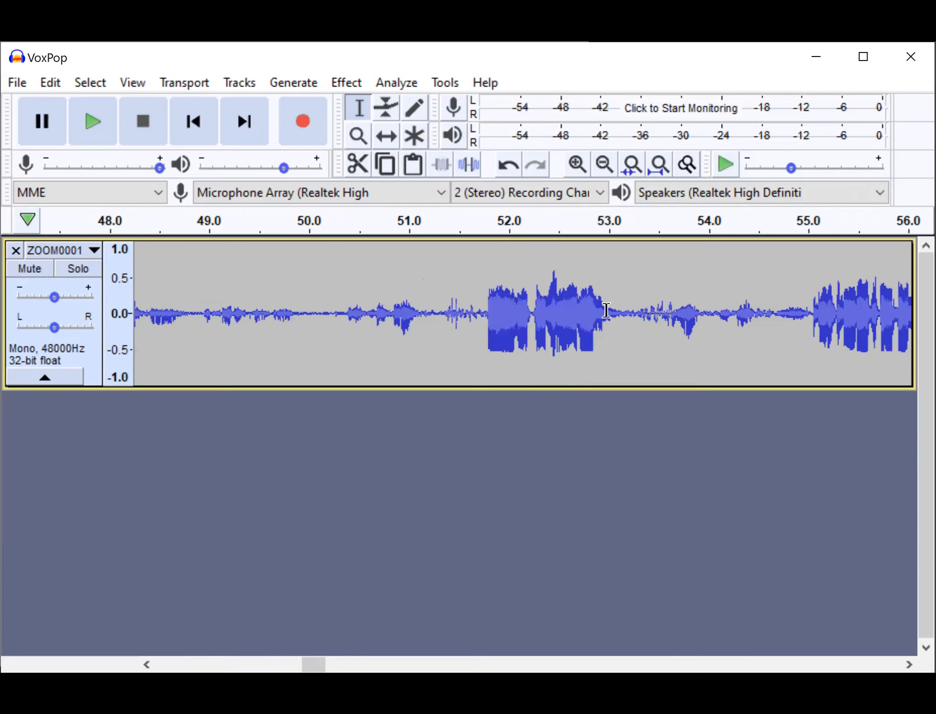
{"action": "scroll", "coordinate": [606, 311], "scroll_direction": "left", "scroll_amount": 10}
{"action": "scroll", "coordinate": [606, 311], "scroll_direction": "left", "scroll_amount": 20}
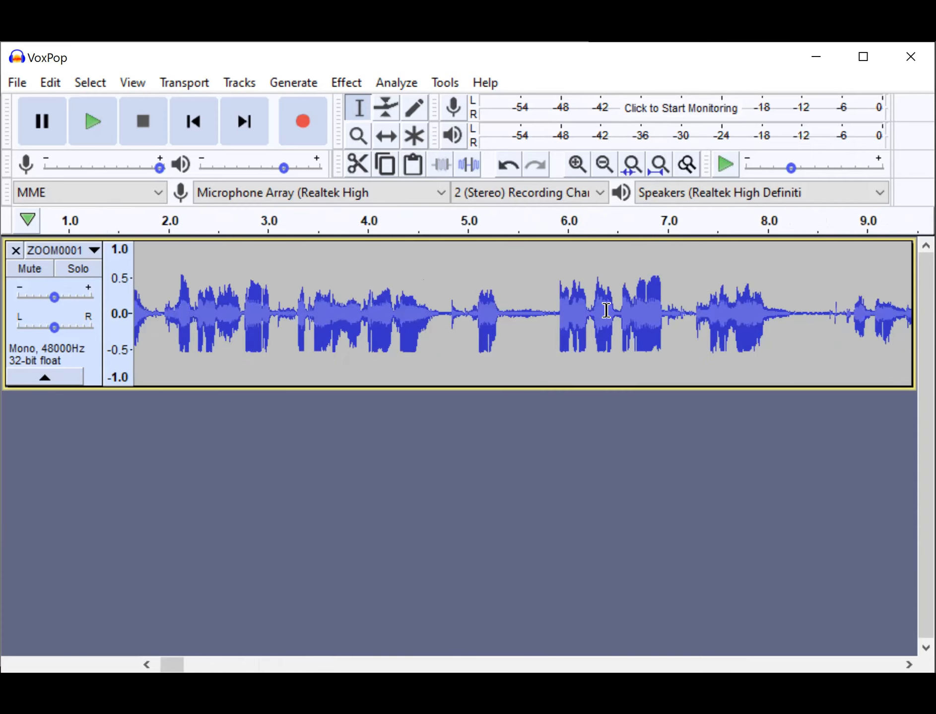
{"action": "scroll", "coordinate": [606, 310], "scroll_direction": "left", "scroll_amount": 2}
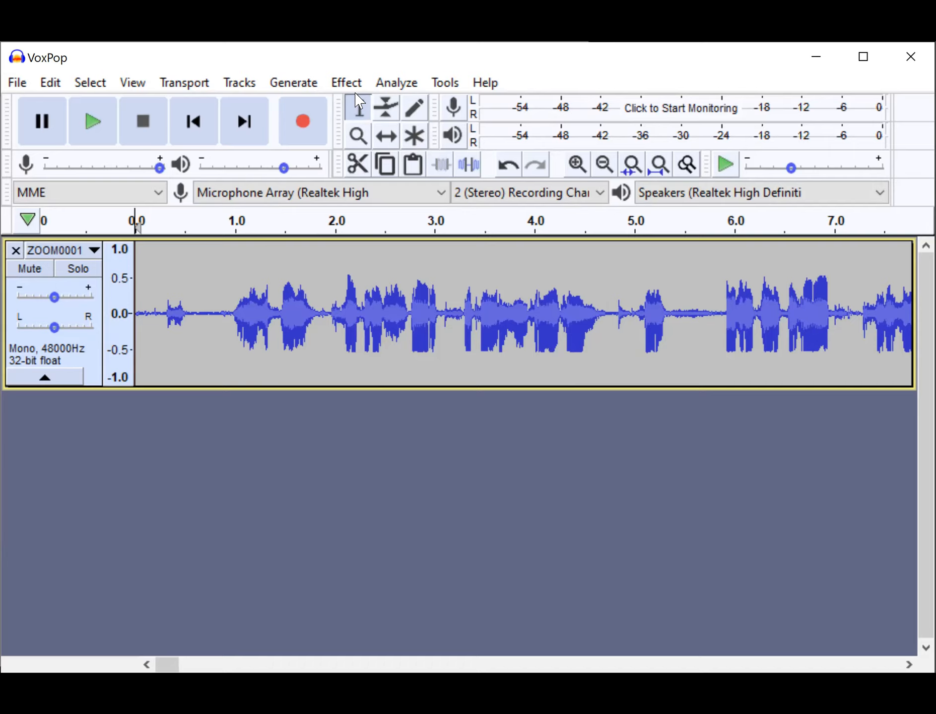
Add a new mono track below the recording and name it Keepers.
{"action": "left_click", "coordinate": [238, 83]}
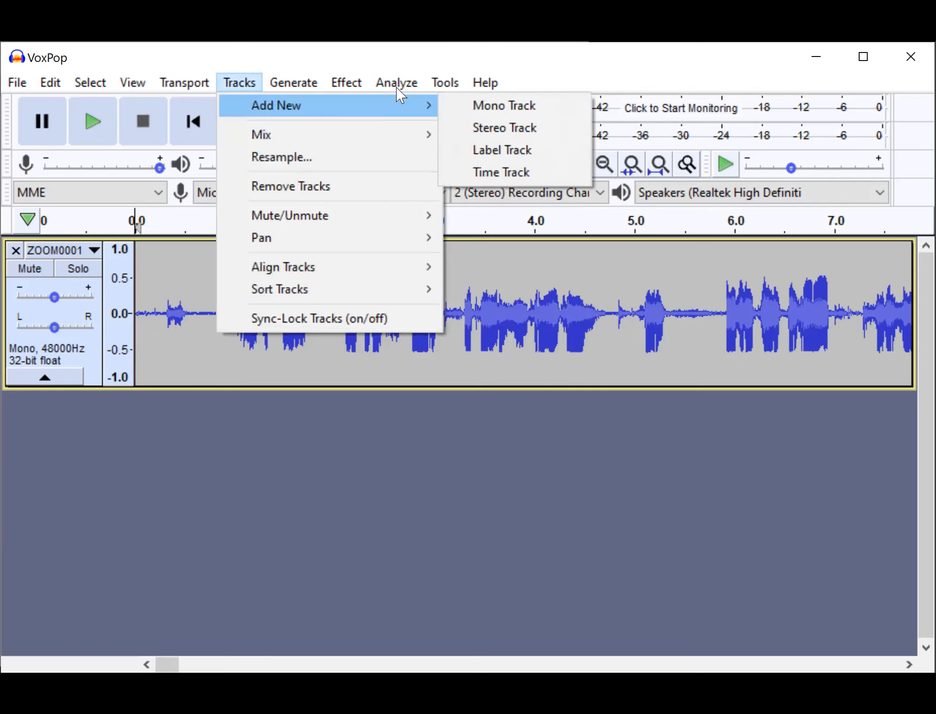
{"action": "mouse_move", "coordinate": [258, 116]}
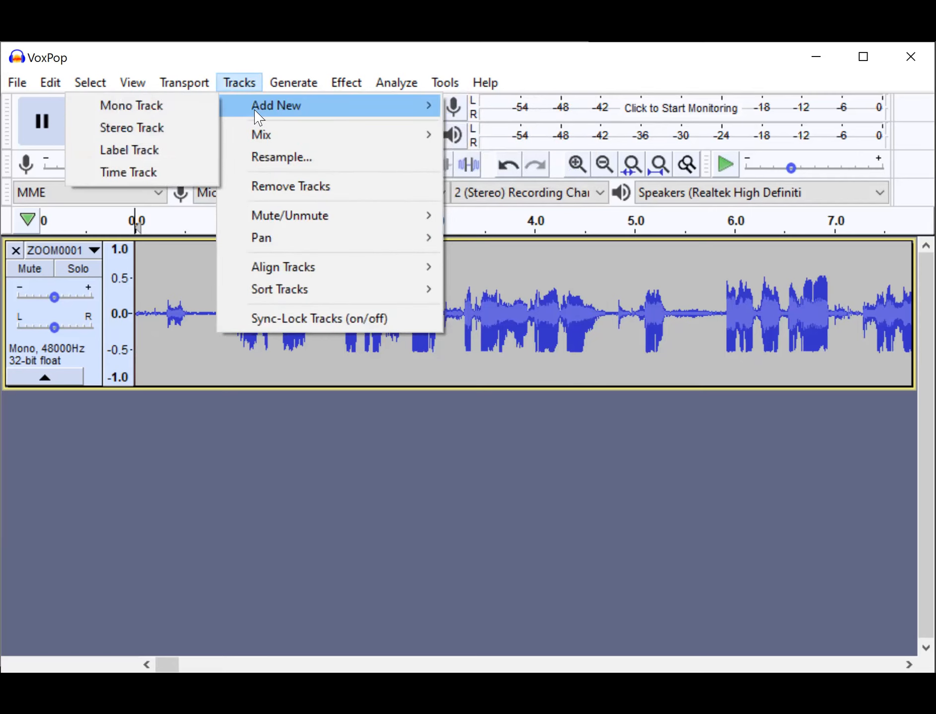
{"action": "left_click", "coordinate": [179, 110]}
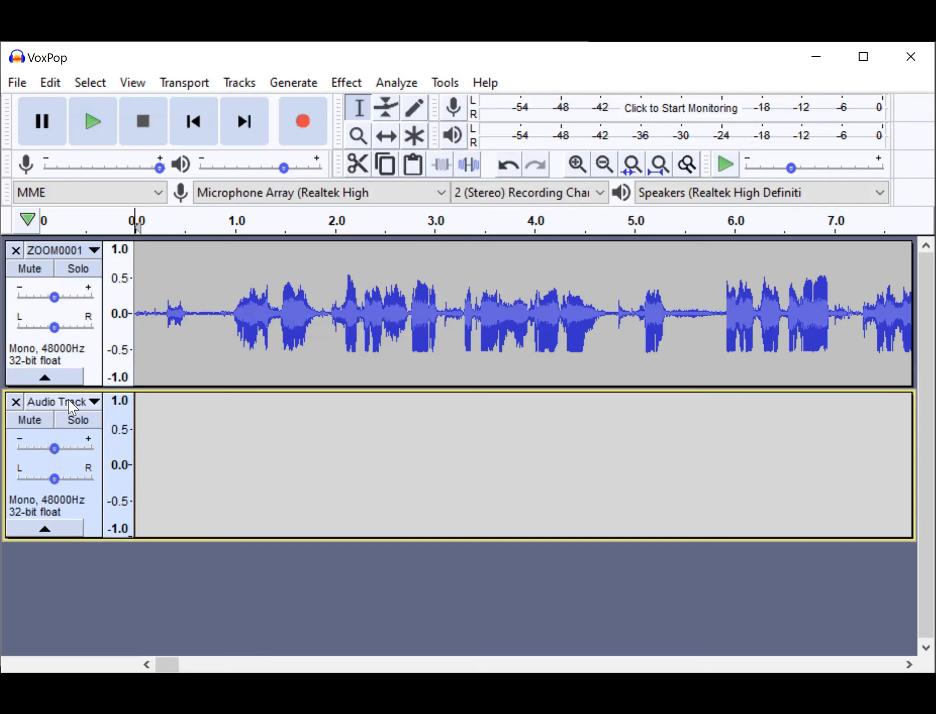
{"action": "left_click", "coordinate": [93, 401]}
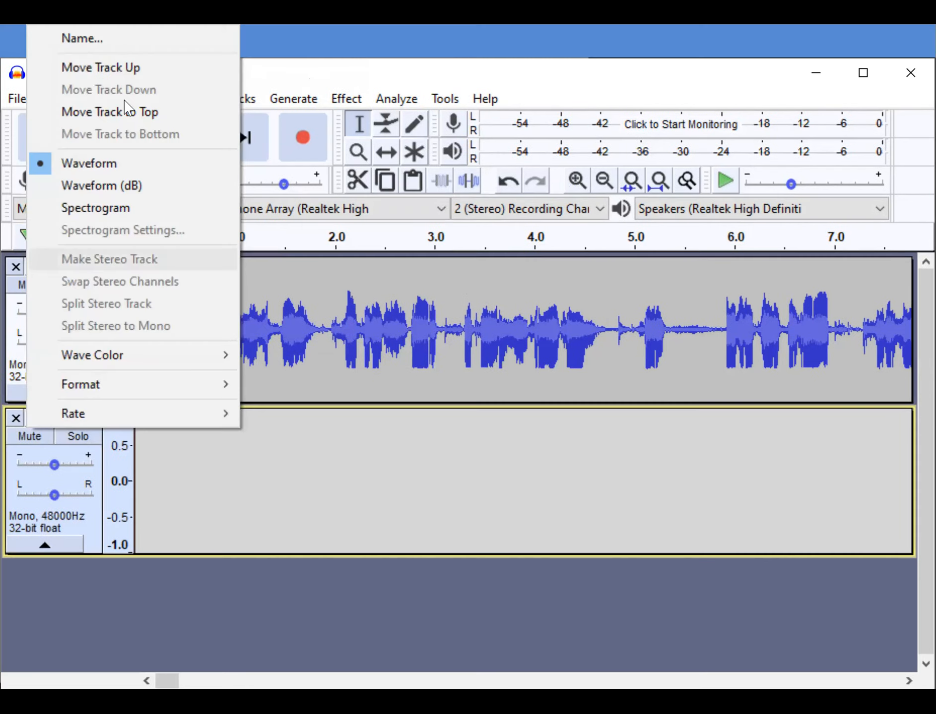
{"action": "left_click", "coordinate": [130, 43]}
{"action": "type", "text": "Keepers"}
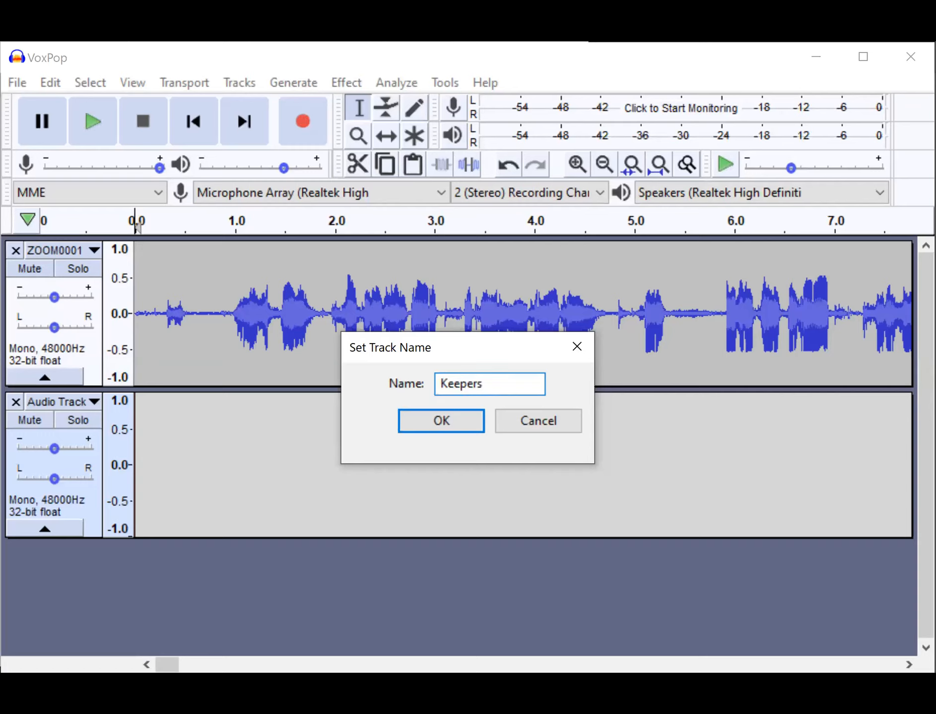
{"action": "left_click", "coordinate": [430, 422]}
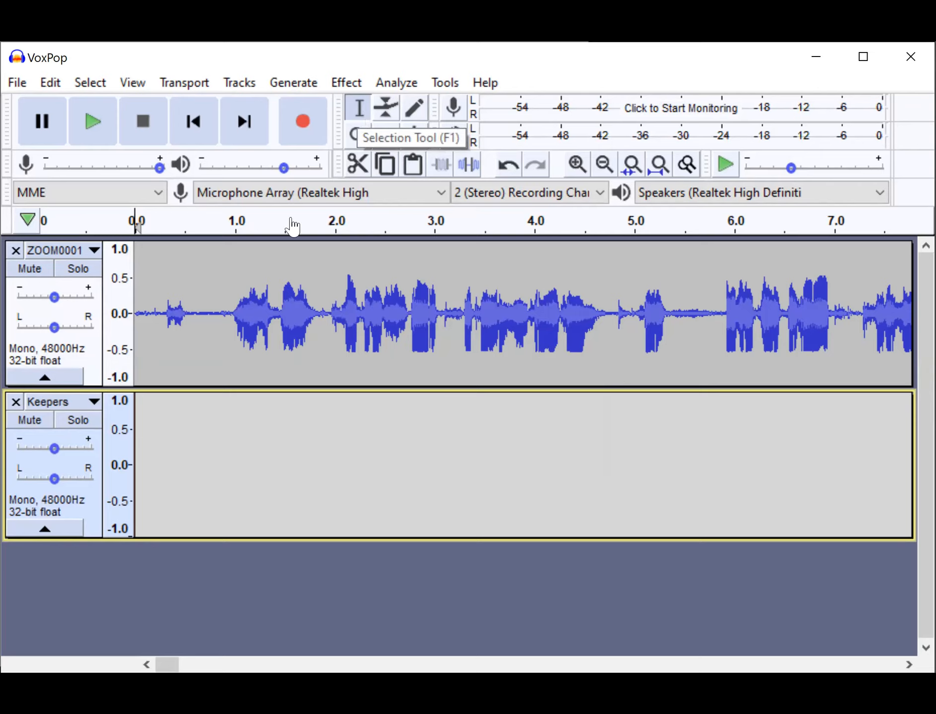
Play the opening seconds of the ZOOM0001 track, starting just before the first speech, and stop playback.
{"action": "left_click", "coordinate": [156, 307]}
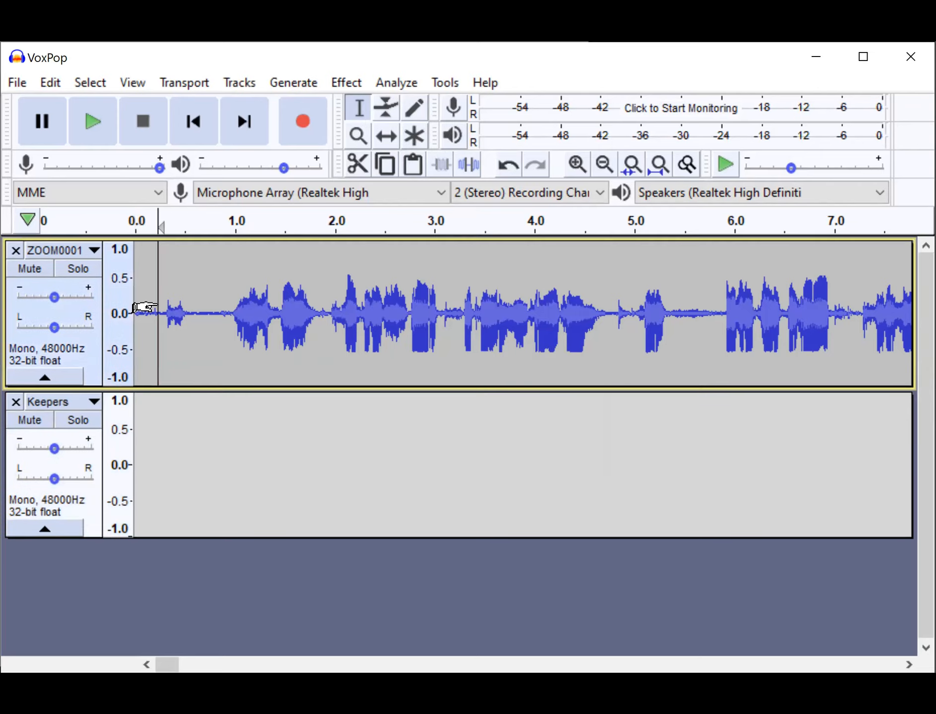
{"action": "key", "text": "space"}
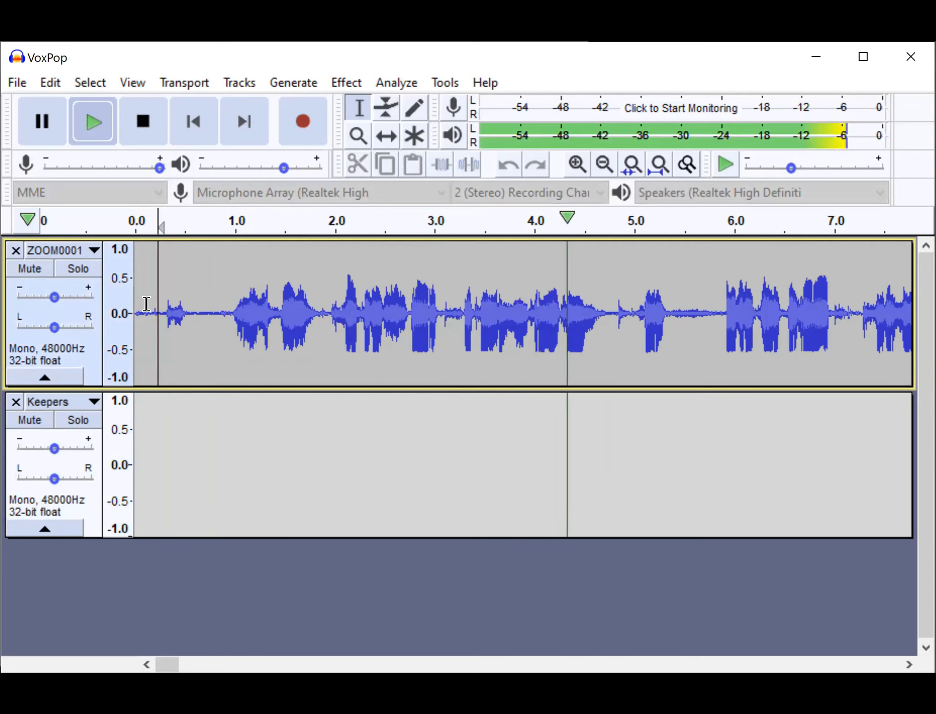
{"action": "key", "text": "space"}
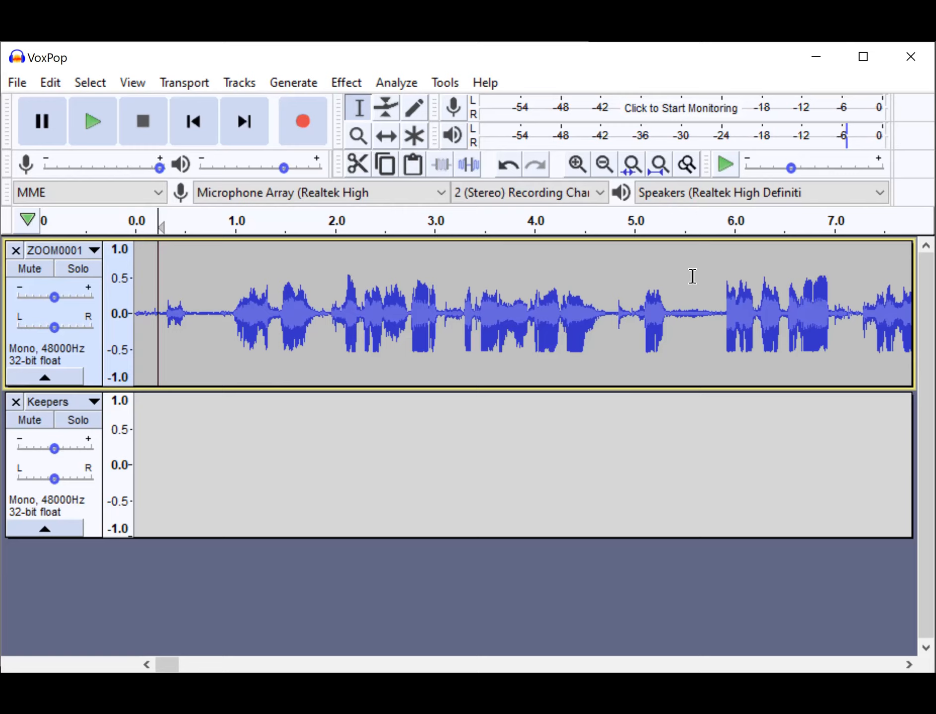
Play the ZOOM0001 track from the pause at about 35.8 s to listen for the question and the reply, then stop.
{"action": "scroll", "coordinate": [692, 277], "scroll_direction": "right", "scroll_amount": 5}
{"action": "scroll", "coordinate": [691, 277], "scroll_direction": "right", "scroll_amount": 20}
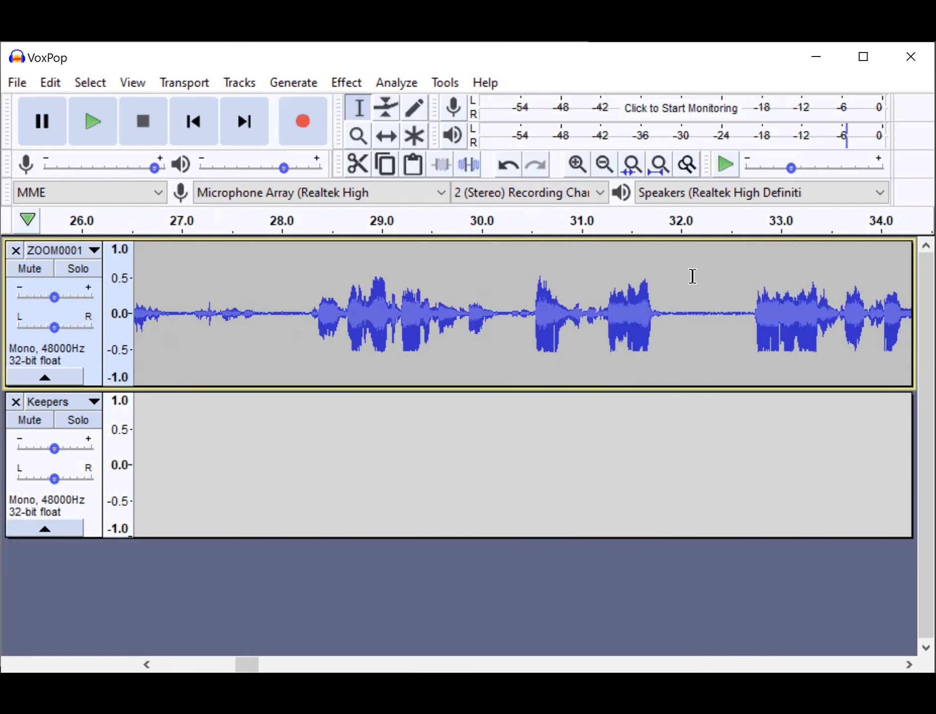
{"action": "scroll", "coordinate": [691, 277], "scroll_direction": "right", "scroll_amount": 9}
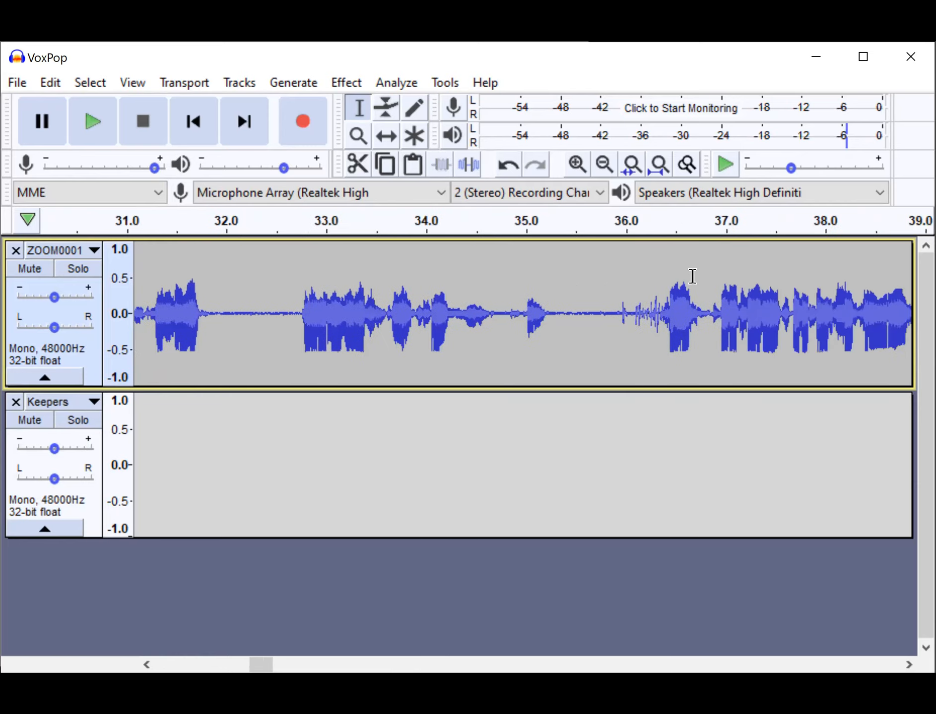
{"action": "scroll", "coordinate": [691, 277], "scroll_direction": "left", "scroll_amount": 4}
{"action": "scroll", "coordinate": [691, 277], "scroll_direction": "right", "scroll_amount": 10}
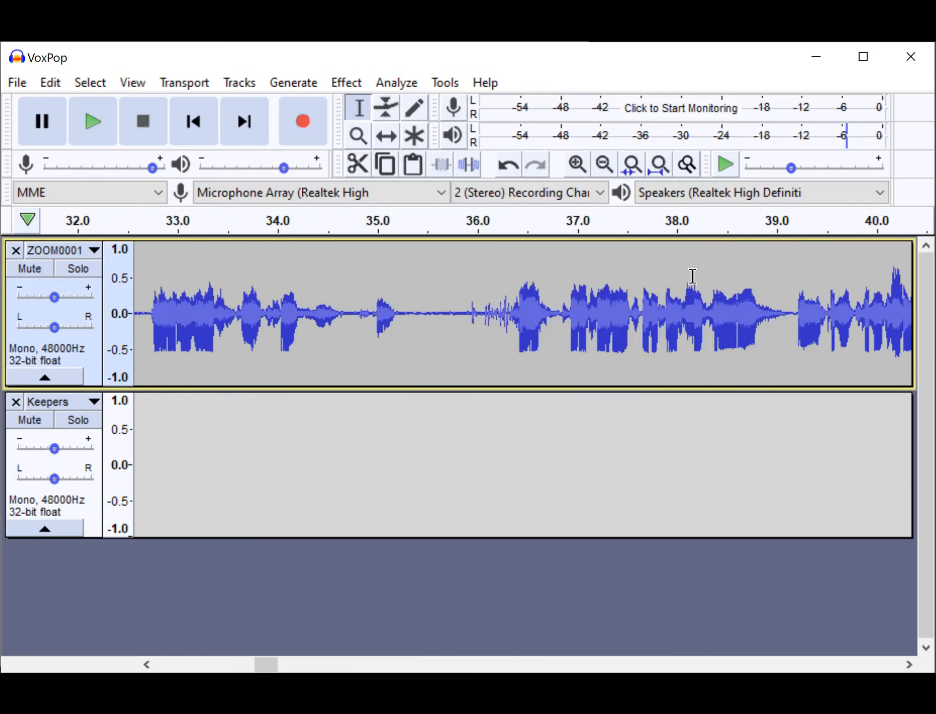
{"action": "scroll", "coordinate": [691, 276], "scroll_direction": "left", "scroll_amount": 1}
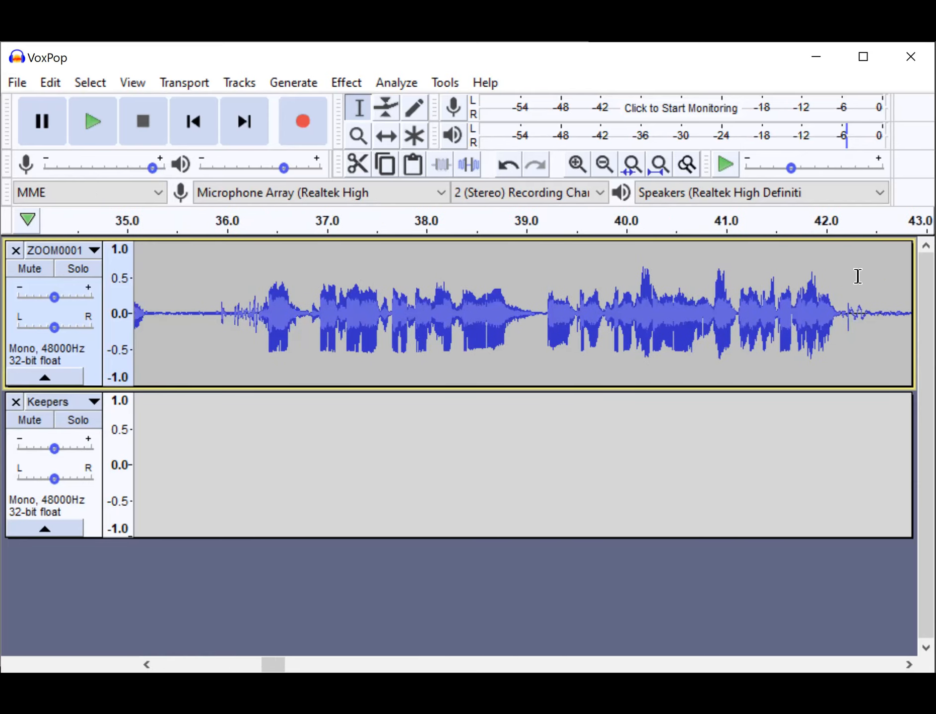
{"action": "left_click", "coordinate": [209, 293]}
{"action": "key", "text": "space"}
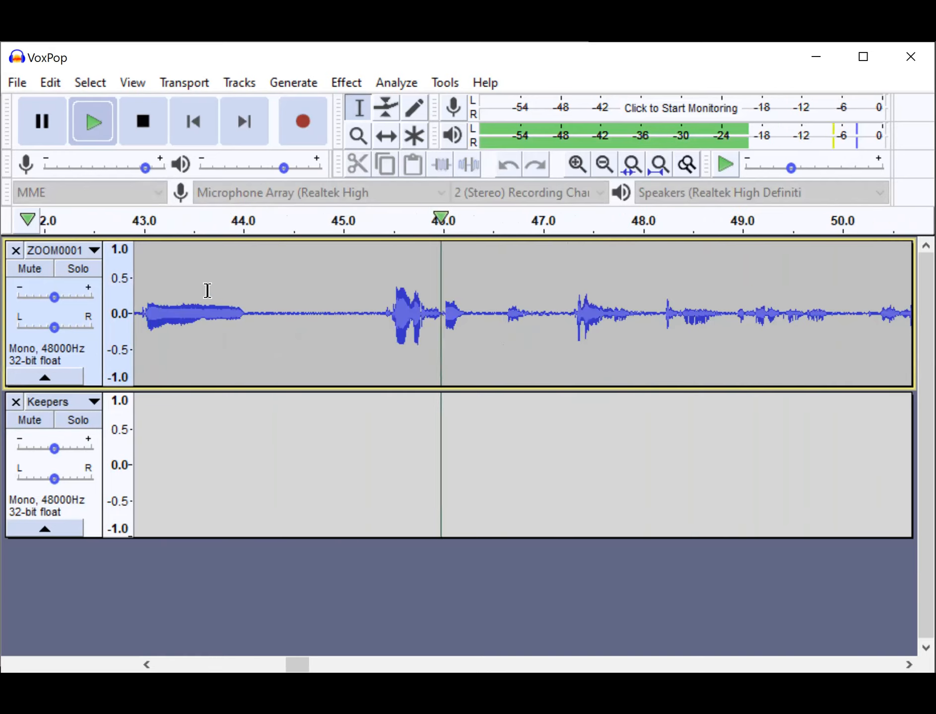
{"action": "key", "text": "space"}
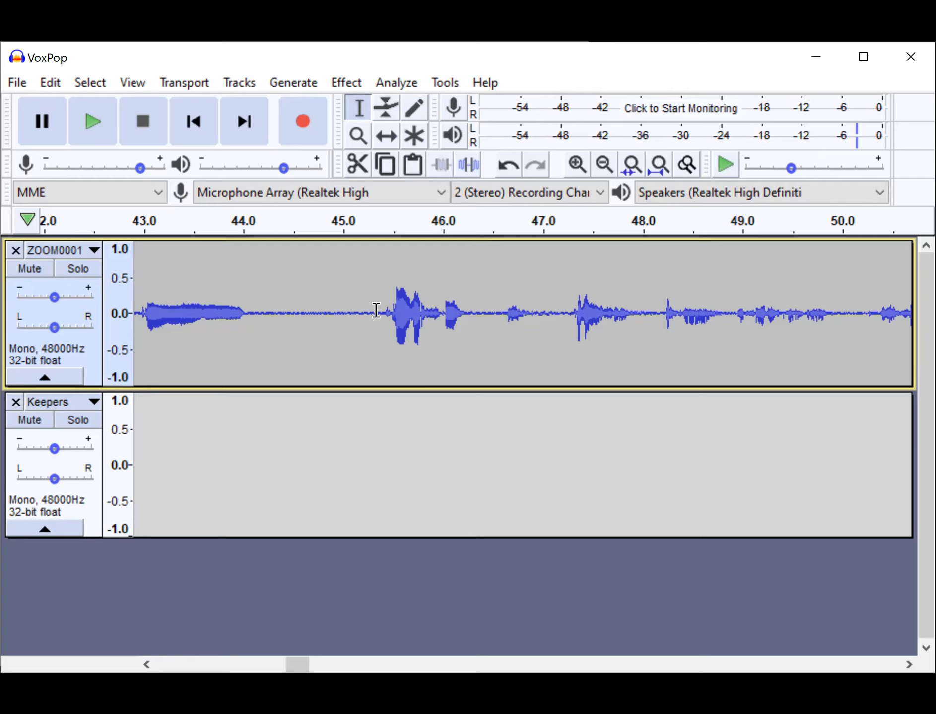
Audition the short reply at about 45.4 s in ZOOM0001 with Quick-Play and stop playback.
{"action": "left_click_drag", "start_coordinate": [381, 229], "coordinate": [481, 209]}
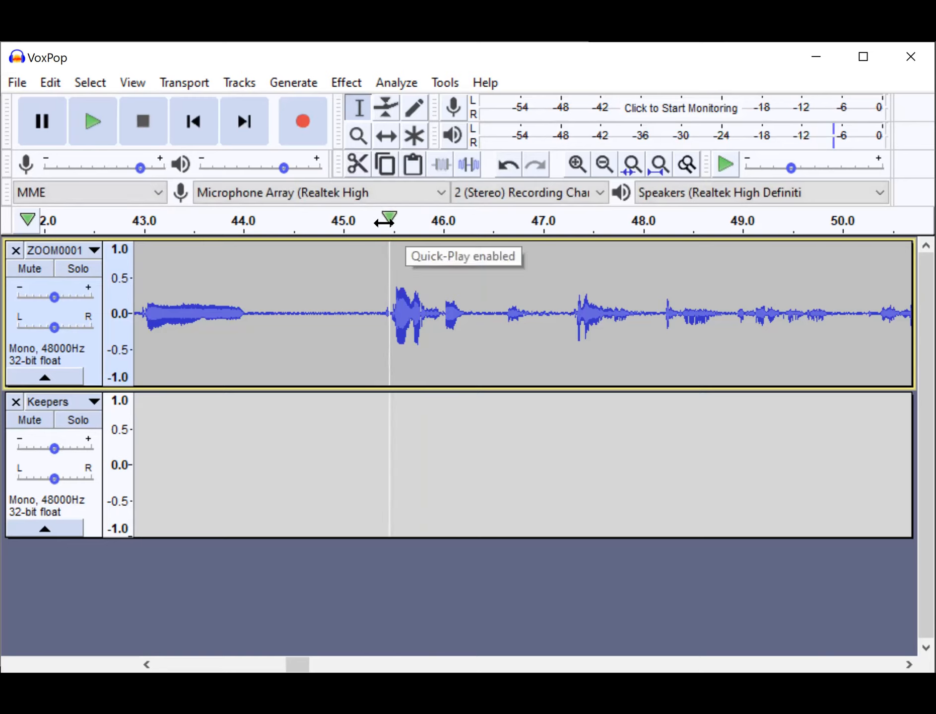
{"action": "right_click", "coordinate": [464, 229]}
{"action": "left_click", "coordinate": [385, 229]}
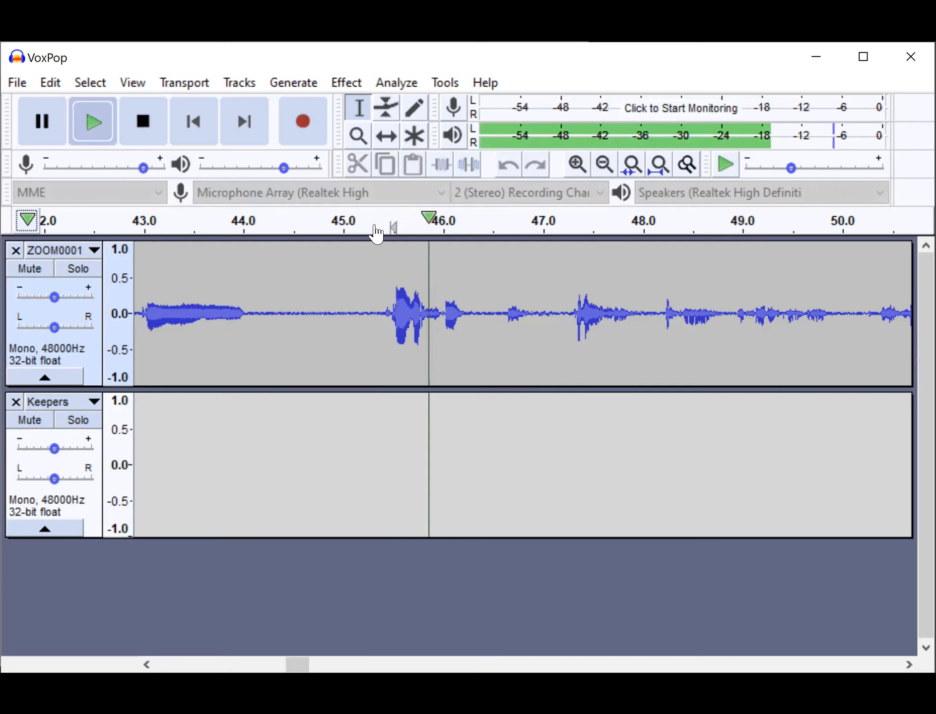
{"action": "left_click", "coordinate": [375, 224]}
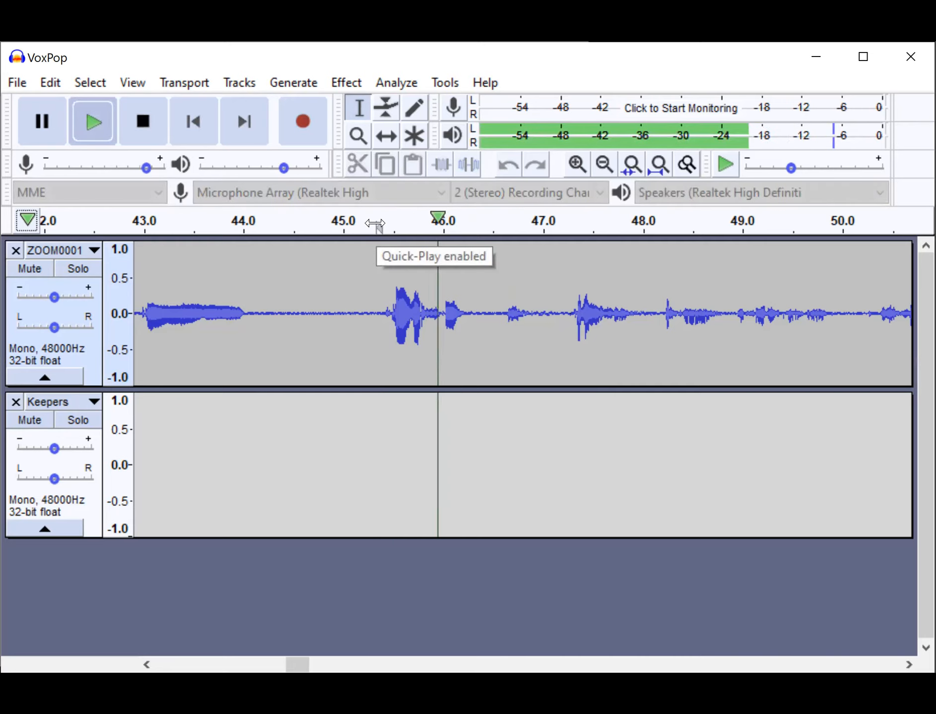
{"action": "key", "text": "space"}
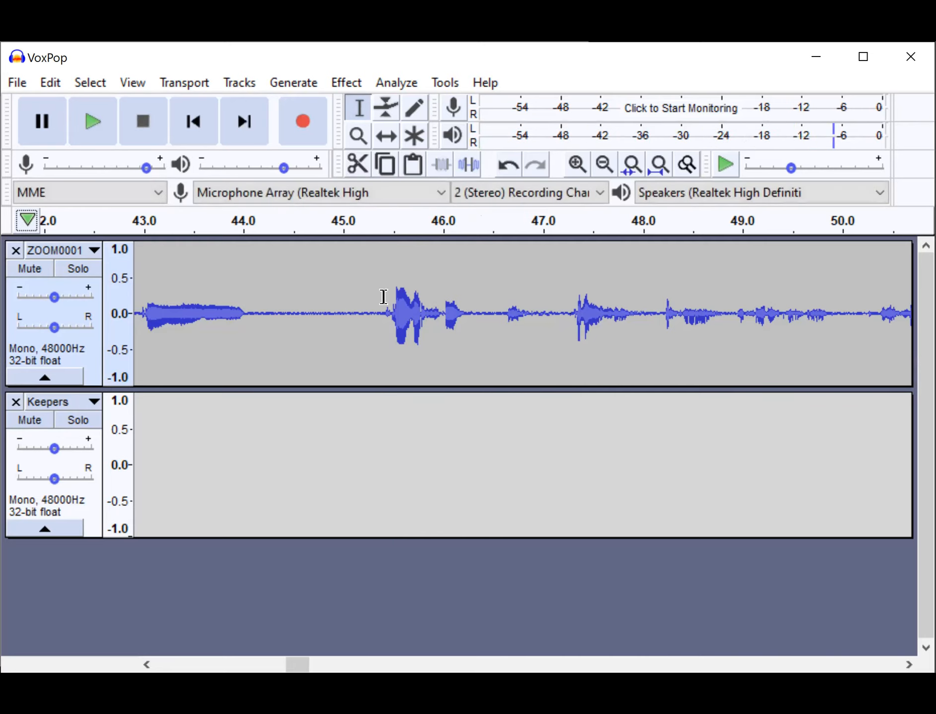
Select the reply from about 45.3 to 46.3 s in ZOOM0001 and split it into its own clip.
{"action": "left_click", "coordinate": [371, 308]}
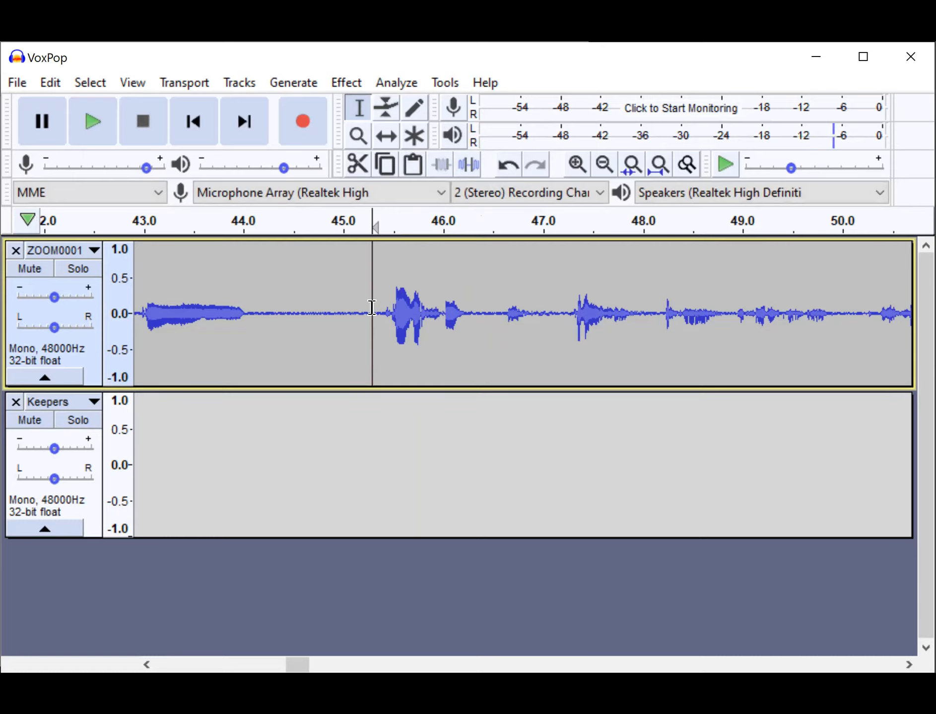
{"action": "left_click_drag", "start_coordinate": [371, 308], "coordinate": [479, 299]}
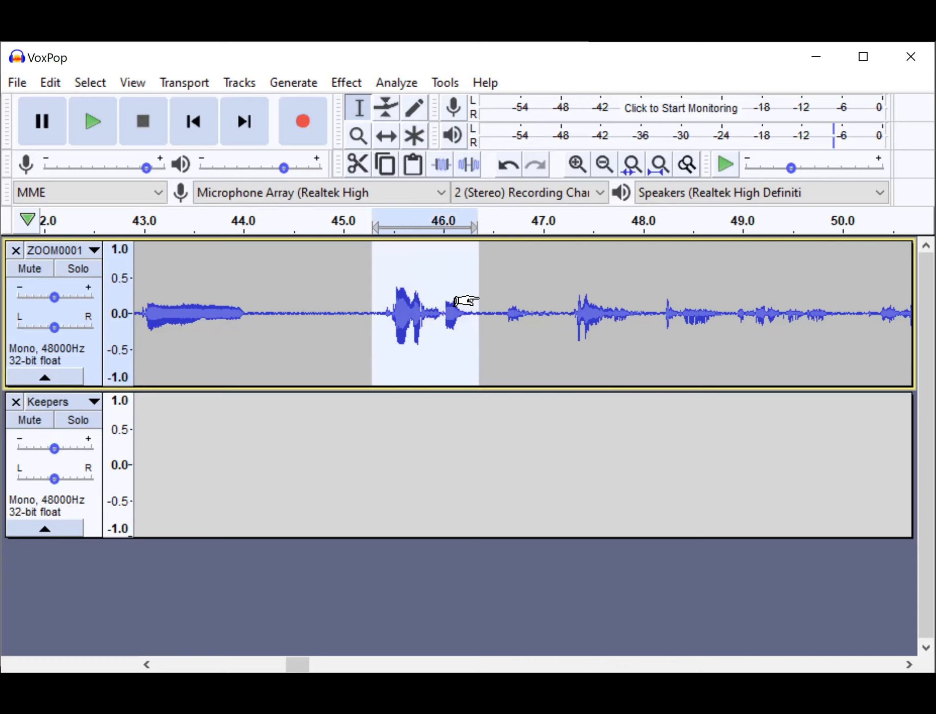
{"action": "key", "text": "space"}
{"action": "key", "text": "ctrl"}
{"action": "key", "text": "ctrl+i"}
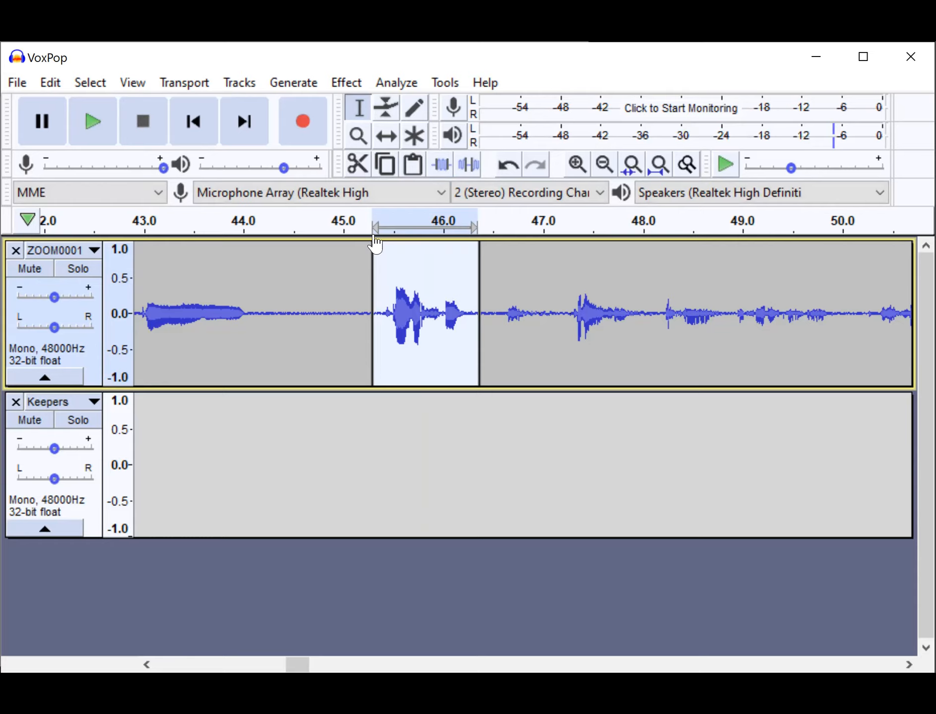
Move the split reply clip down to the Keepers track with the Time Shift Tool, starting at about 43.3 s, and return to the Selection Tool.
{"action": "left_click", "coordinate": [392, 142]}
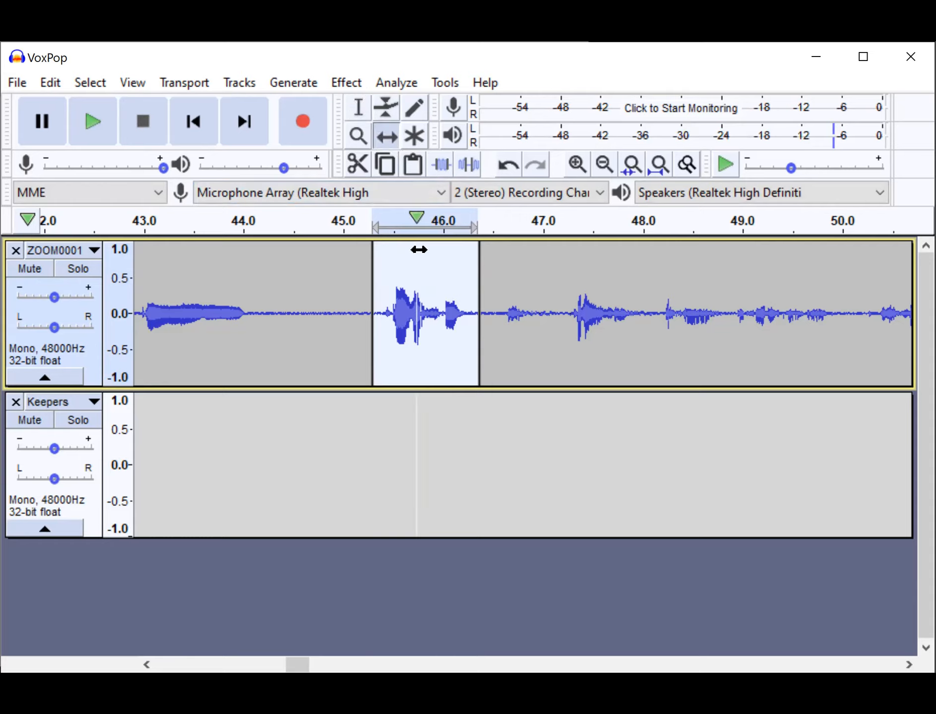
{"action": "left_click_drag", "start_coordinate": [420, 280], "coordinate": [218, 402]}
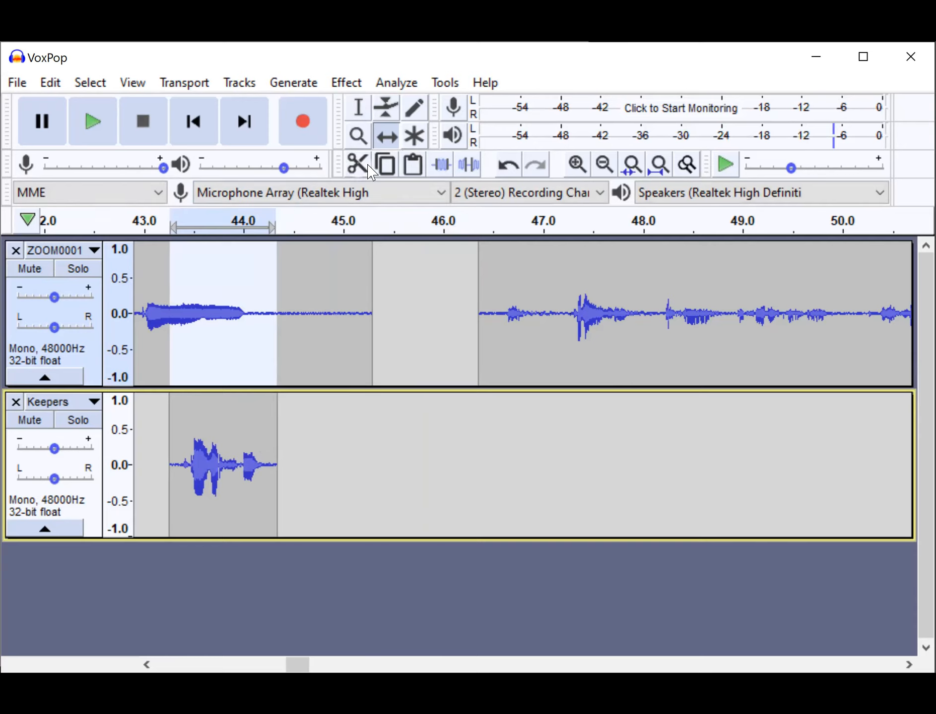
{"action": "left_click", "coordinate": [352, 106]}
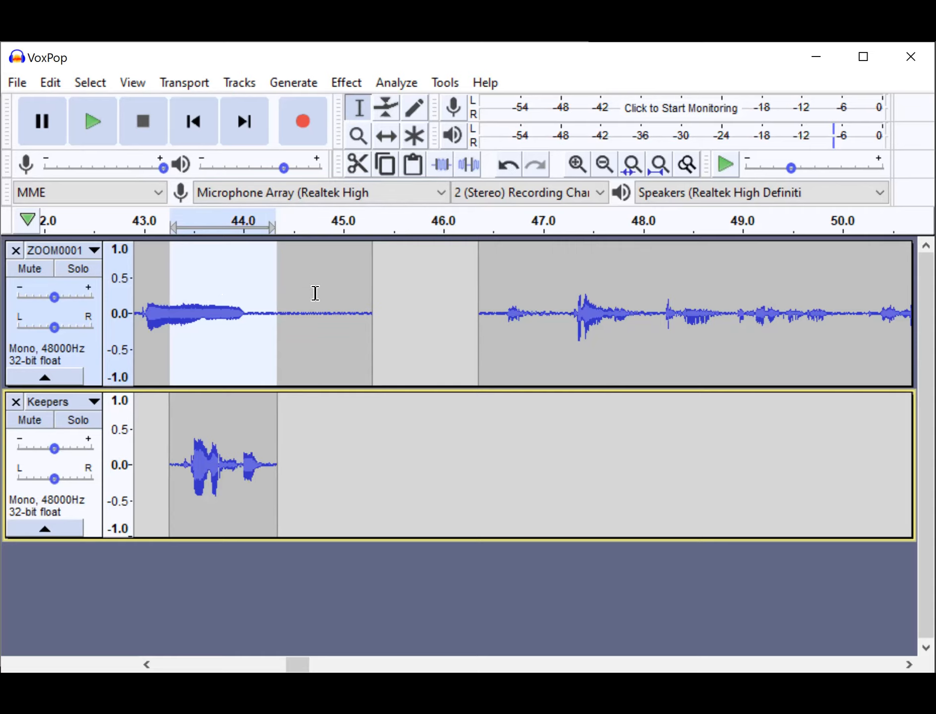
Shift the reply clip in the Keepers track earlier so it starts at about 41.9 s.
{"action": "scroll", "coordinate": [434, 303], "scroll_direction": "right", "scroll_amount": 2}
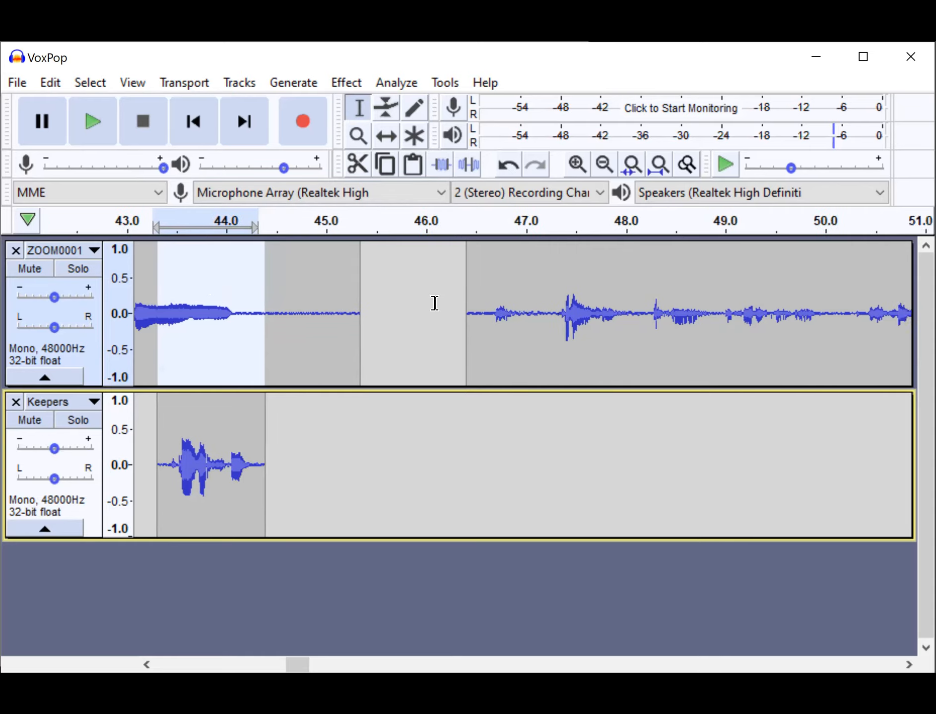
{"action": "scroll", "coordinate": [434, 303], "scroll_direction": "right", "scroll_amount": 6}
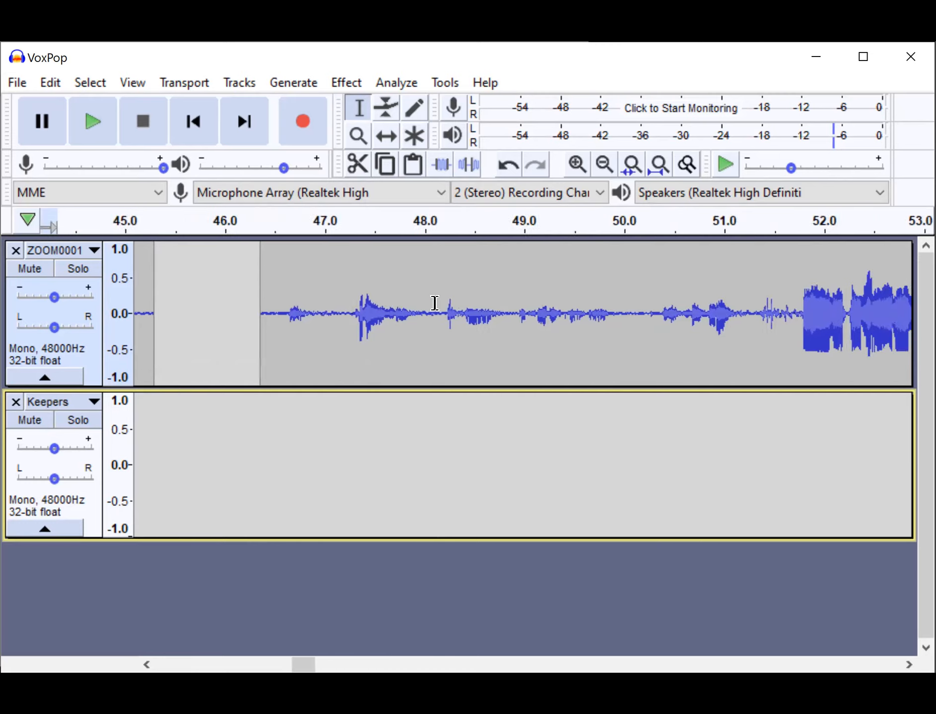
{"action": "scroll", "coordinate": [434, 303], "scroll_direction": "right", "scroll_amount": 3}
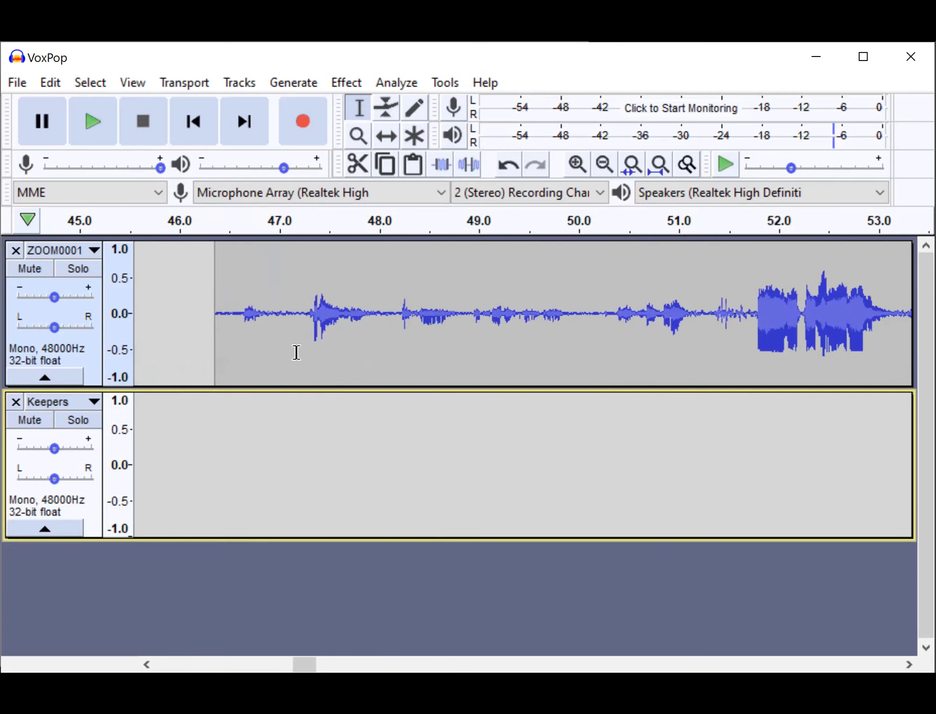
{"action": "scroll", "coordinate": [296, 352], "scroll_direction": "left", "scroll_amount": 8}
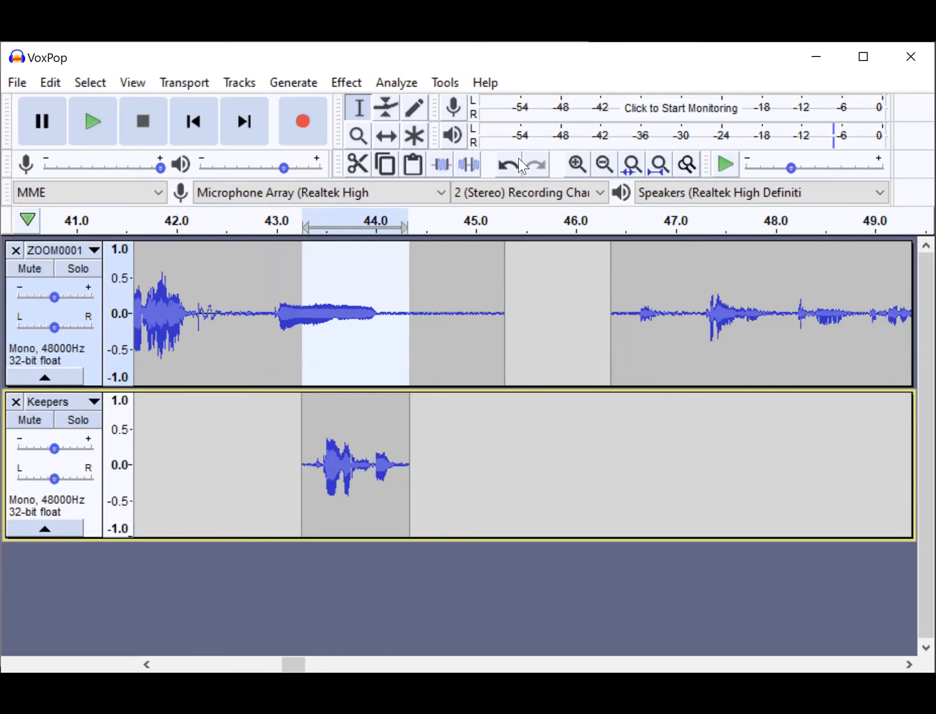
{"action": "left_click_drag", "start_coordinate": [378, 422], "coordinate": [238, 420]}
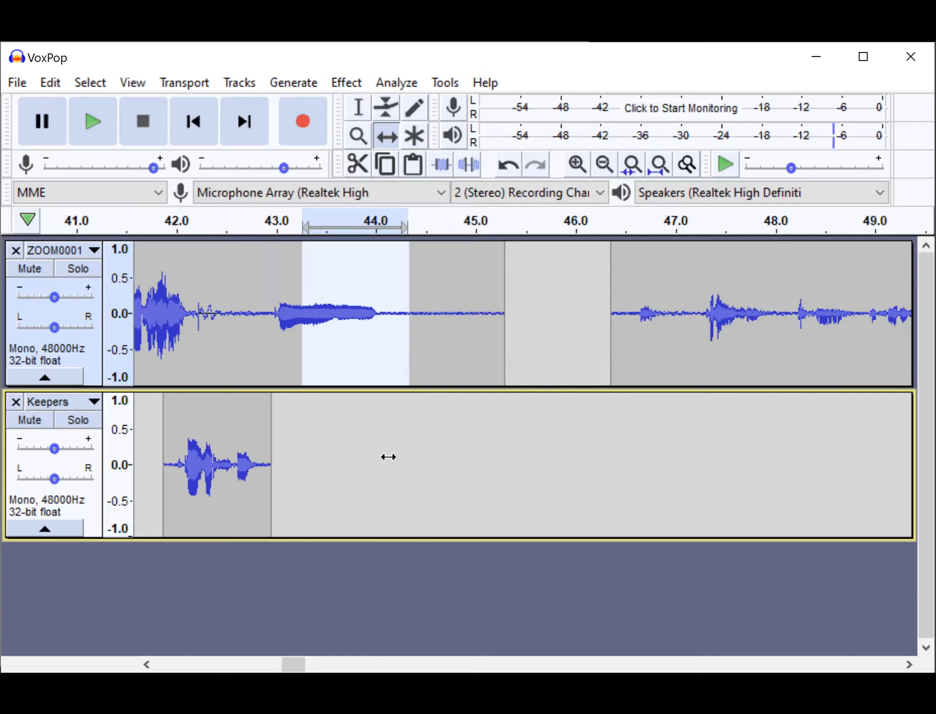
Select the Keepers track's clip and add a new label track below it.
{"action": "left_click", "coordinate": [240, 86]}
{"action": "mouse_move", "coordinate": [266, 119]}
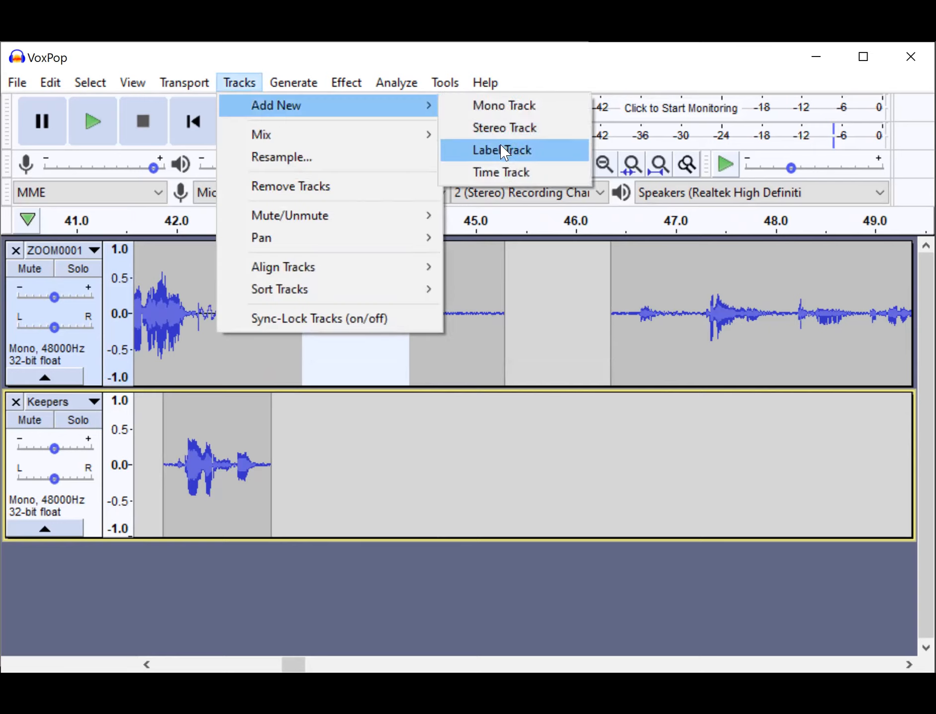
{"action": "left_click", "coordinate": [77, 493]}
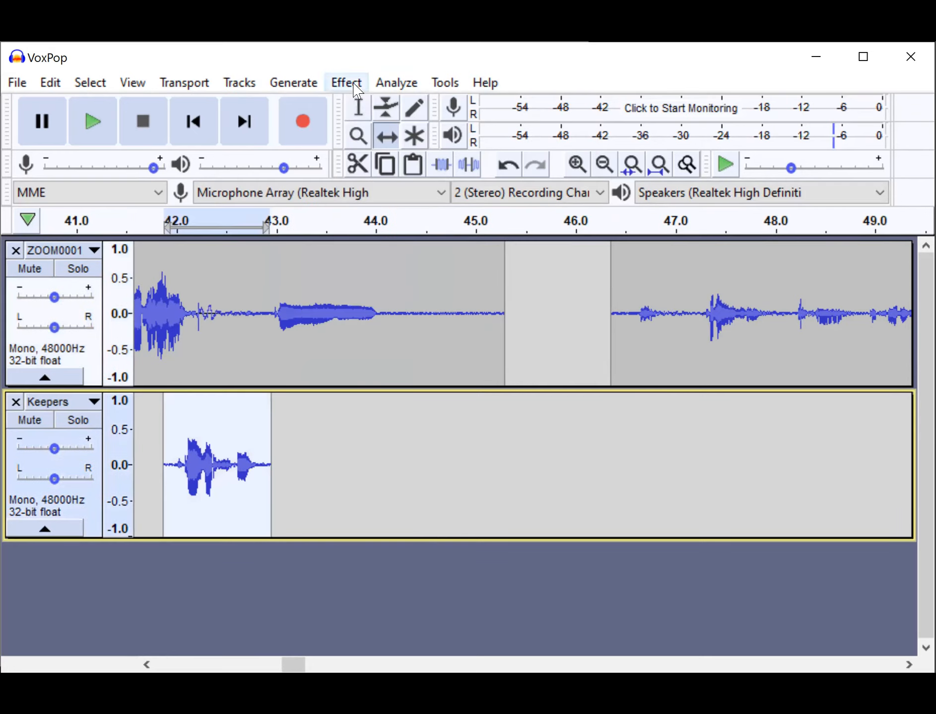
{"action": "left_click", "coordinate": [237, 84]}
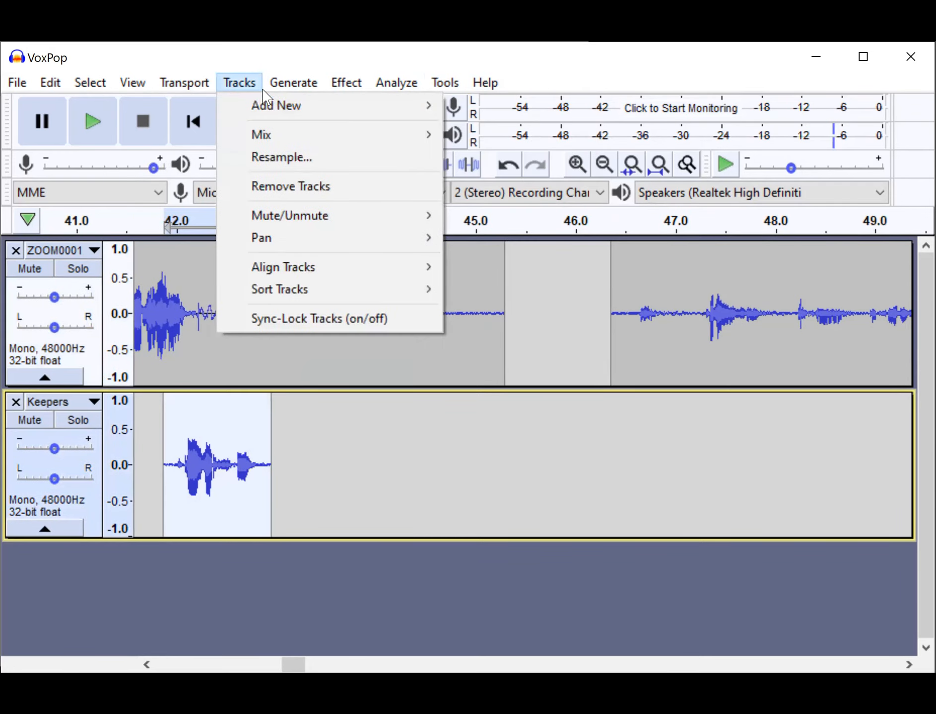
{"action": "mouse_move", "coordinate": [286, 106]}
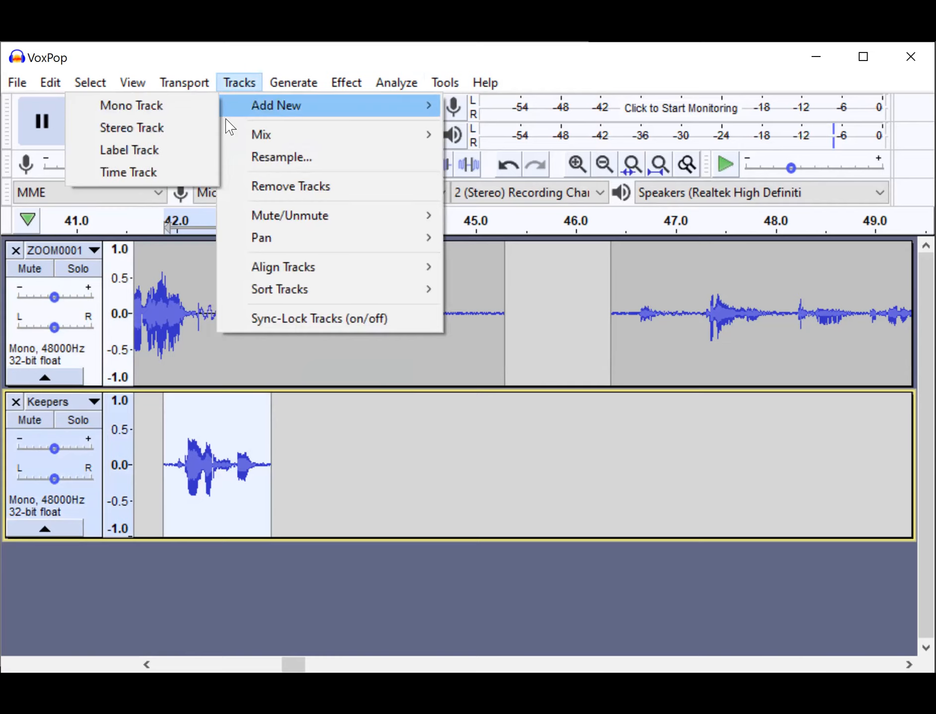
{"action": "left_click", "coordinate": [163, 161]}
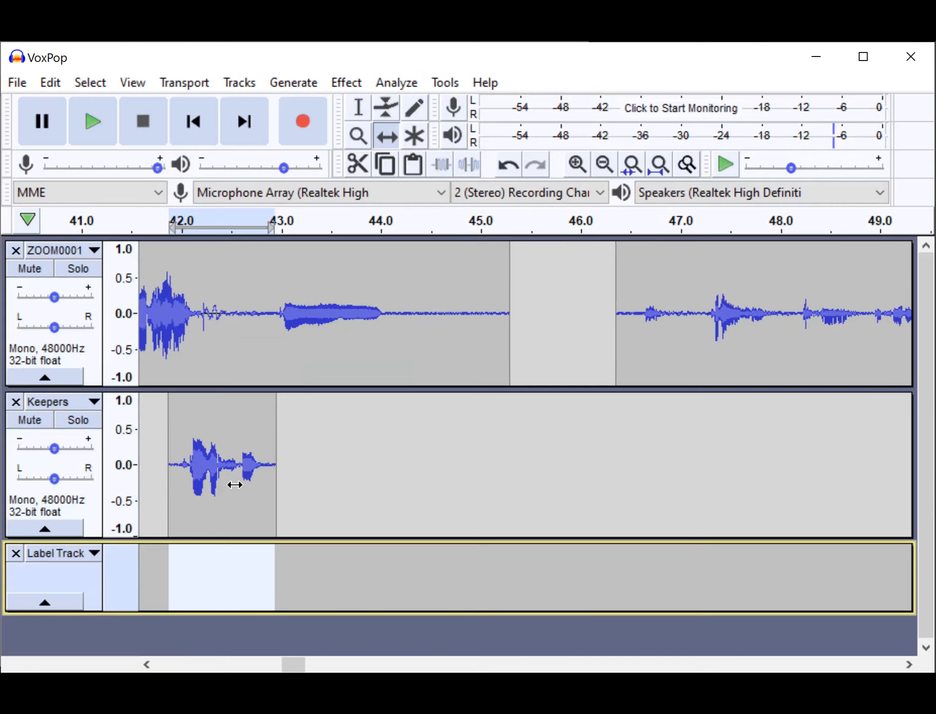
Select and play the clip in the Keepers track, and add the label School at its selection.
{"action": "left_click", "coordinate": [358, 108]}
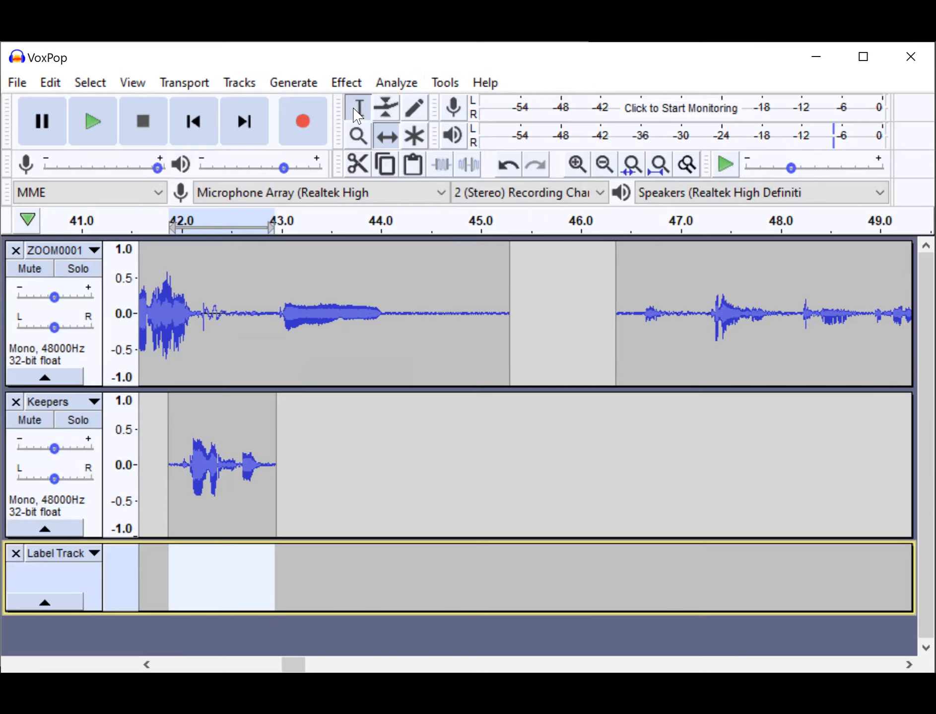
{"action": "key", "text": "Up"}
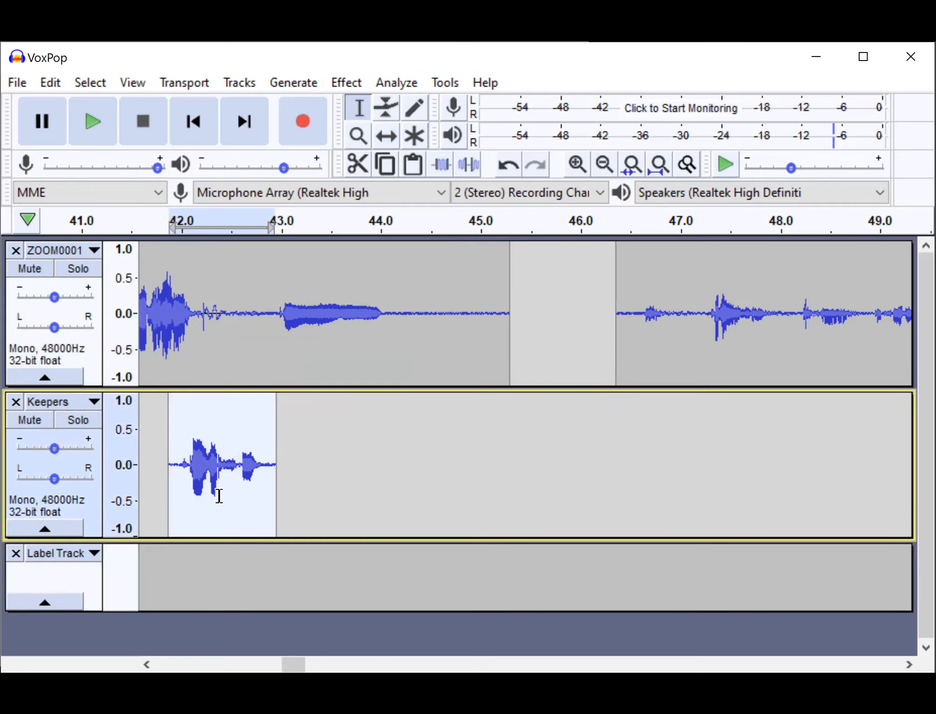
{"action": "key", "text": "space"}
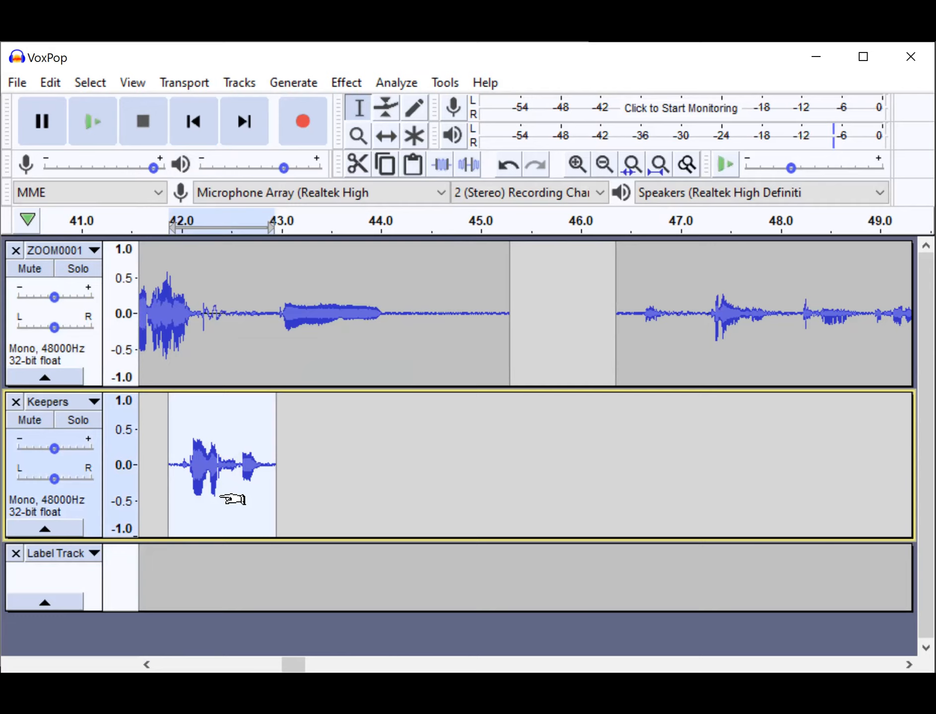
{"action": "key", "text": "ctrl+b"}
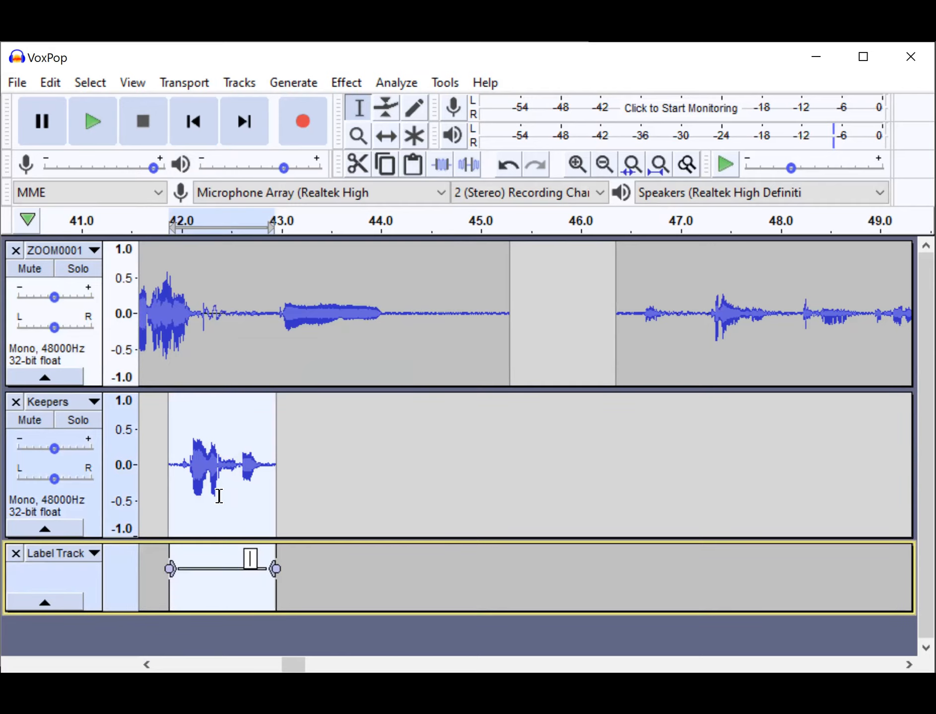
{"action": "type", "text": "School"}
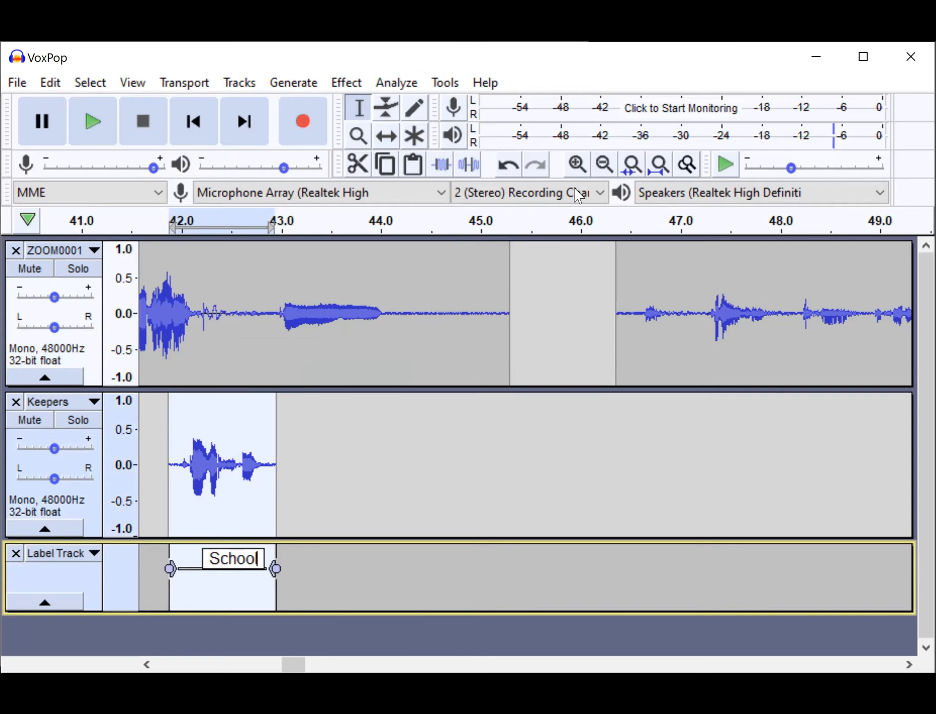
{"action": "left_click", "coordinate": [634, 270]}
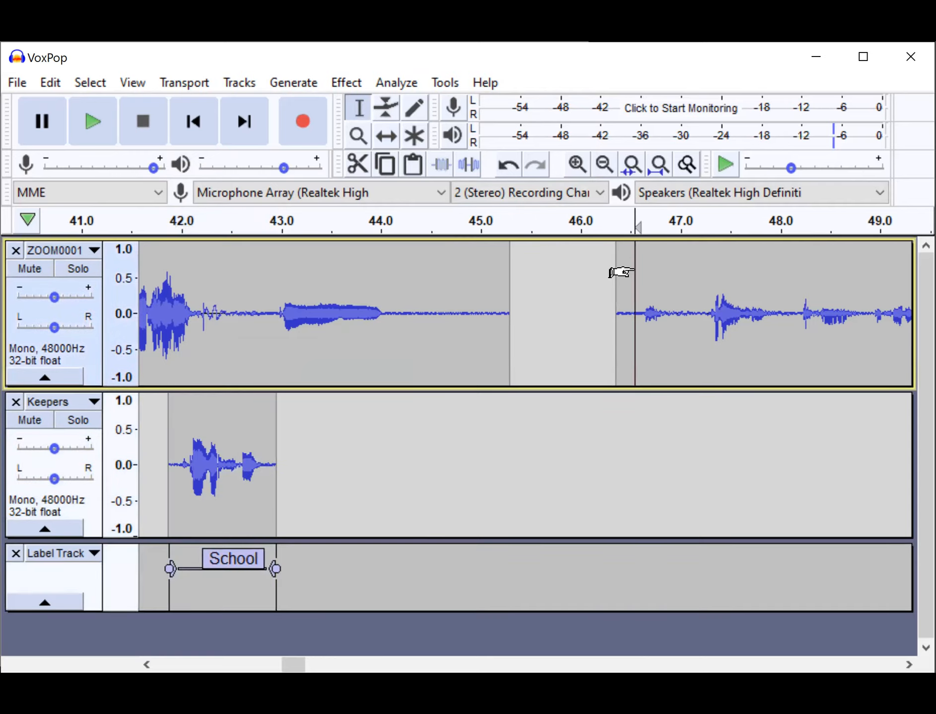
Play ZOOM0001 from about 46.5 s to find the next reply, and audition the stretch from about 48.2 to 50.0 s.
{"action": "key", "text": "space"}
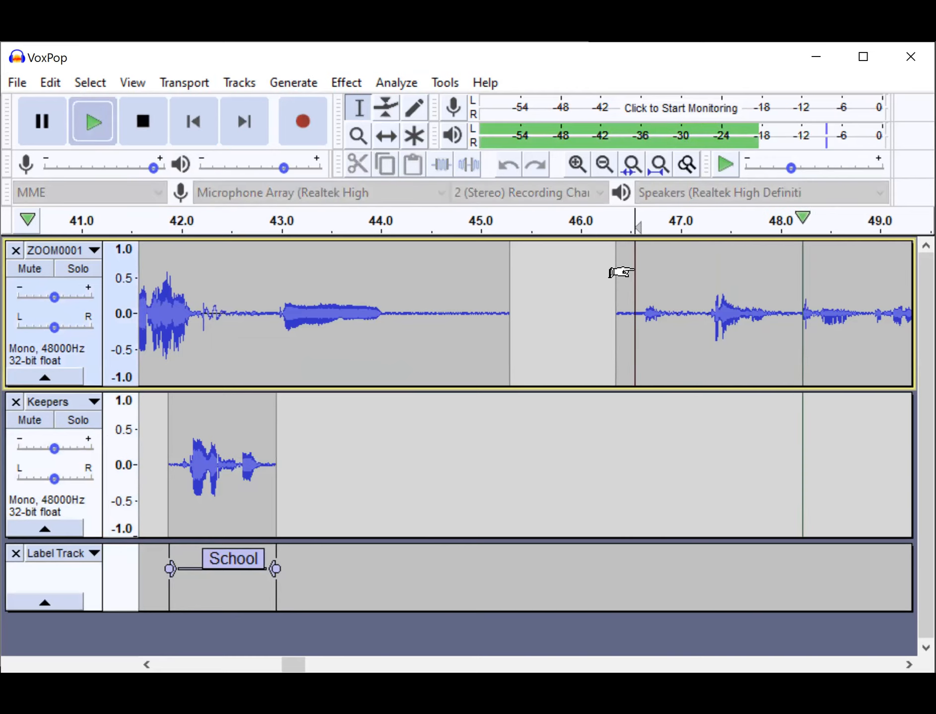
{"action": "key", "text": "space"}
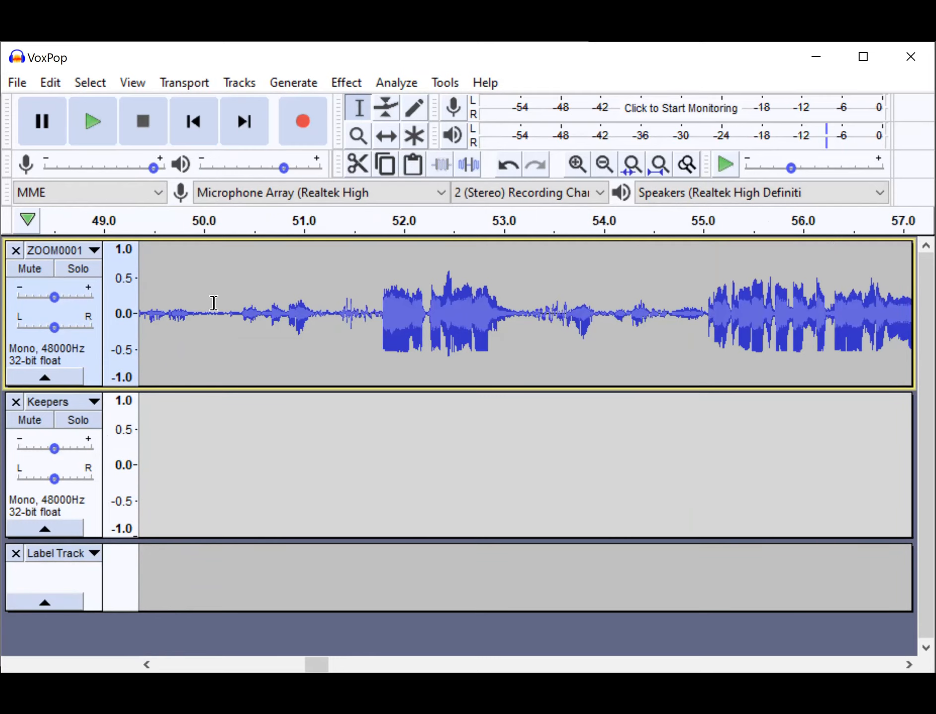
{"action": "scroll", "coordinate": [213, 303], "scroll_direction": "left", "scroll_amount": 3}
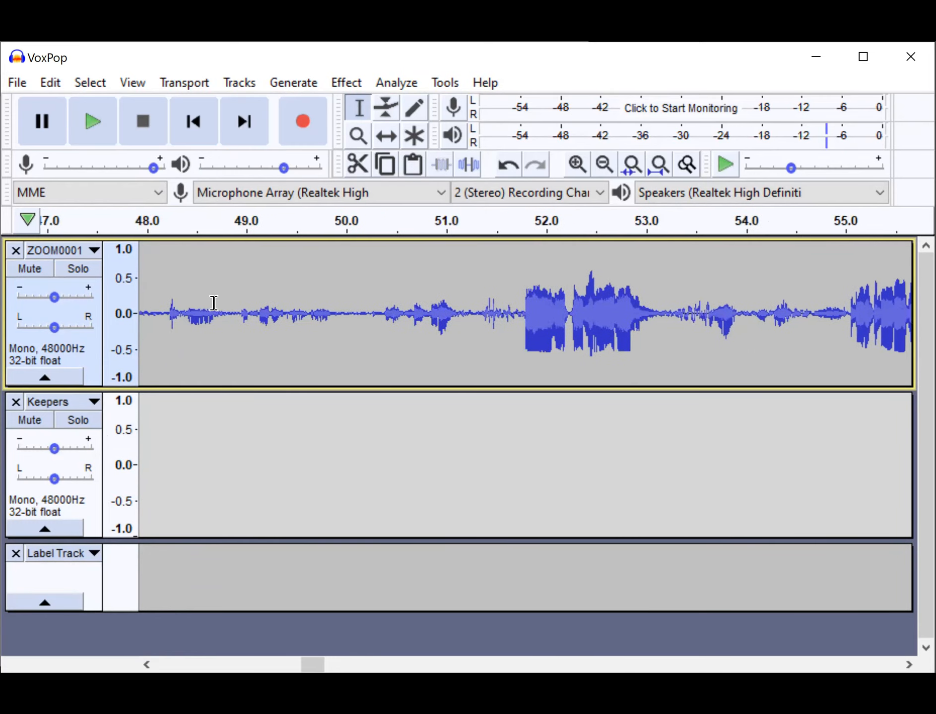
{"action": "scroll", "coordinate": [213, 303], "scroll_direction": "left", "scroll_amount": 1}
{"action": "left_click_drag", "start_coordinate": [208, 308], "coordinate": [391, 322]}
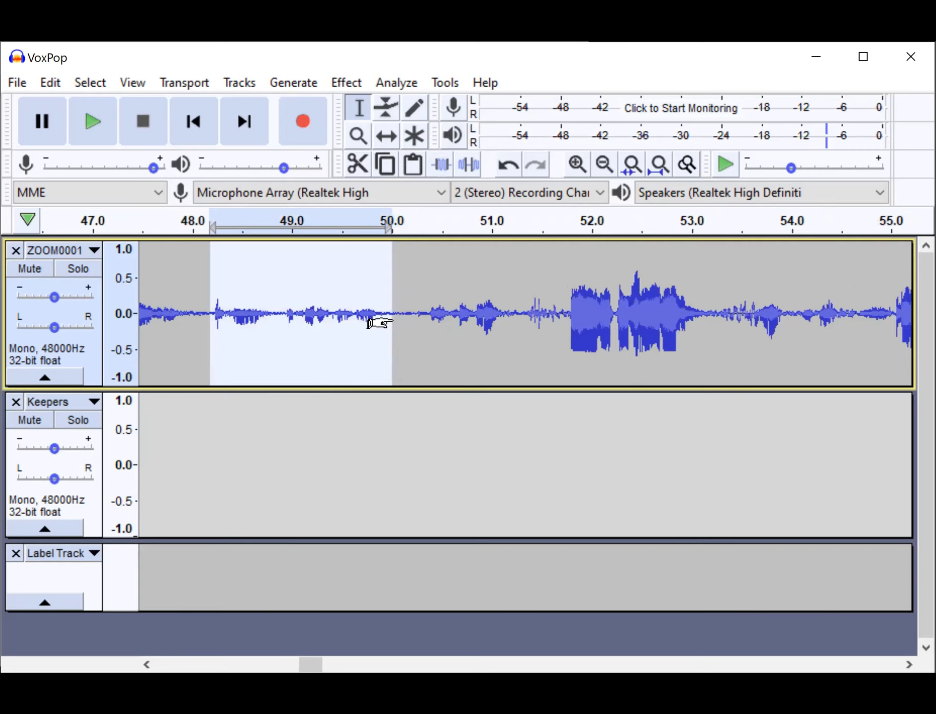
{"action": "key", "text": "space"}
Select the reply from about 48.4 to 49.9 s in ZOOM0001, play it, and split it into its own clip.
{"action": "left_click", "coordinate": [227, 313]}
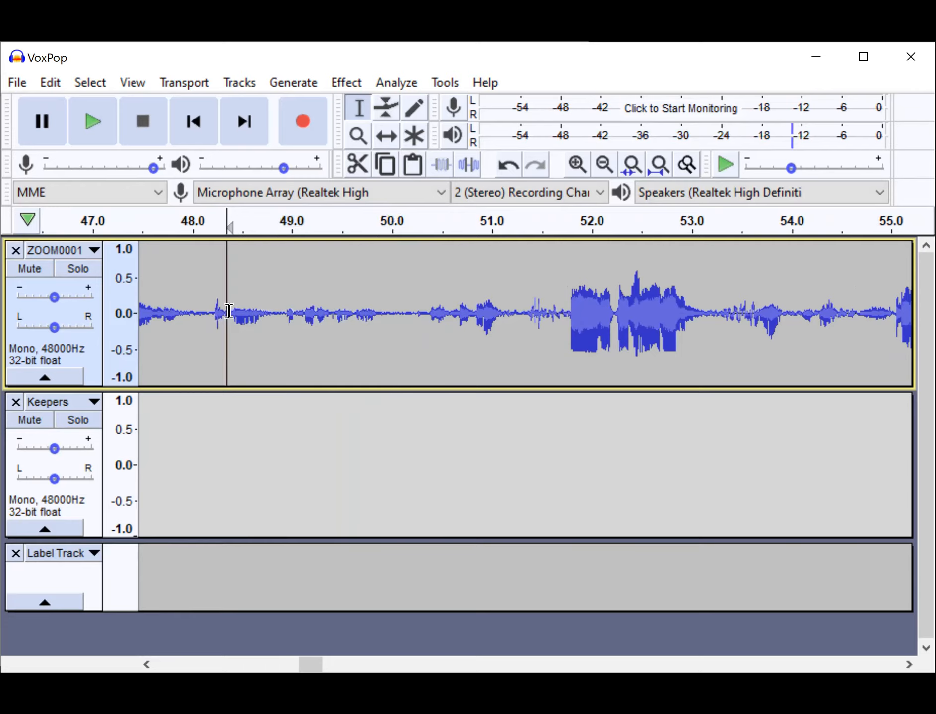
{"action": "left_click_drag", "start_coordinate": [231, 311], "coordinate": [385, 312]}
{"action": "key", "text": "space"}
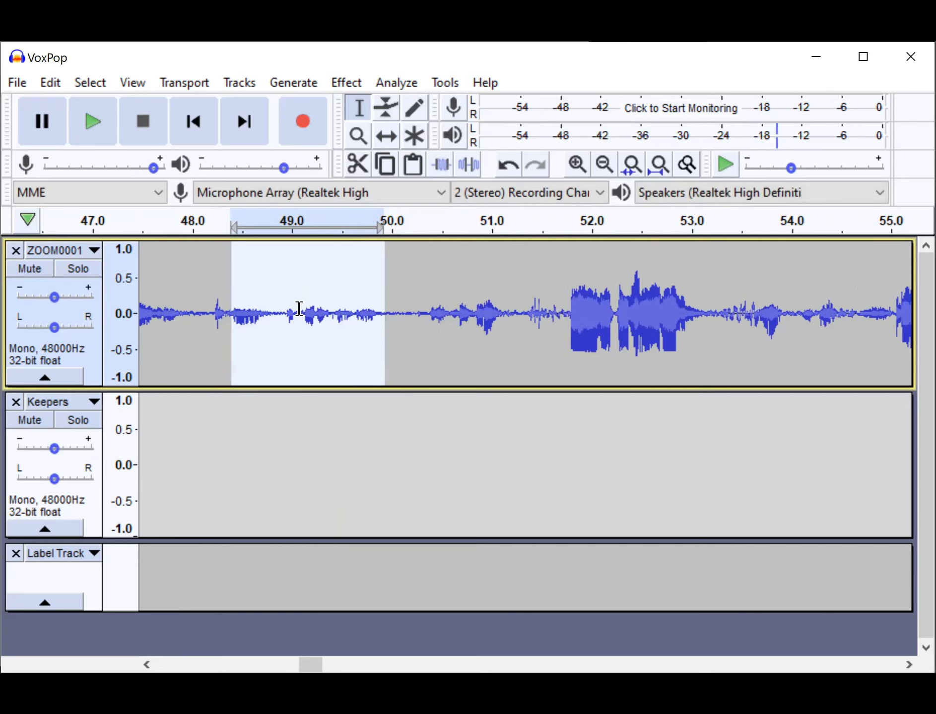
{"action": "key", "text": "ctrl+i"}
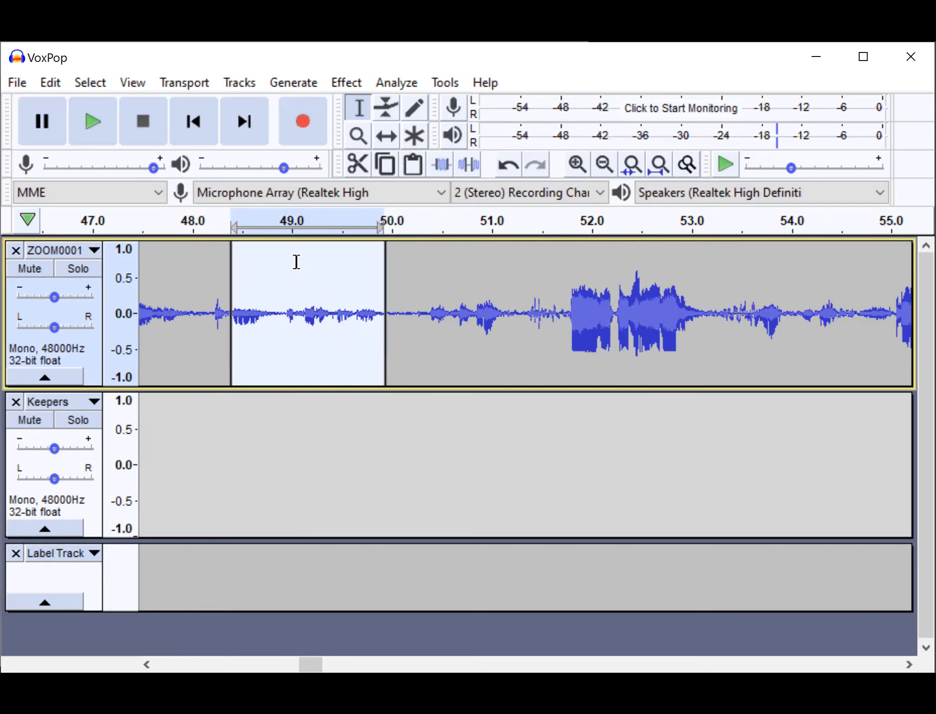
Move the newly split clip down to the Keepers track with the Time Shift Tool and shift it to start at about 43.2 s.
{"action": "left_click", "coordinate": [387, 136]}
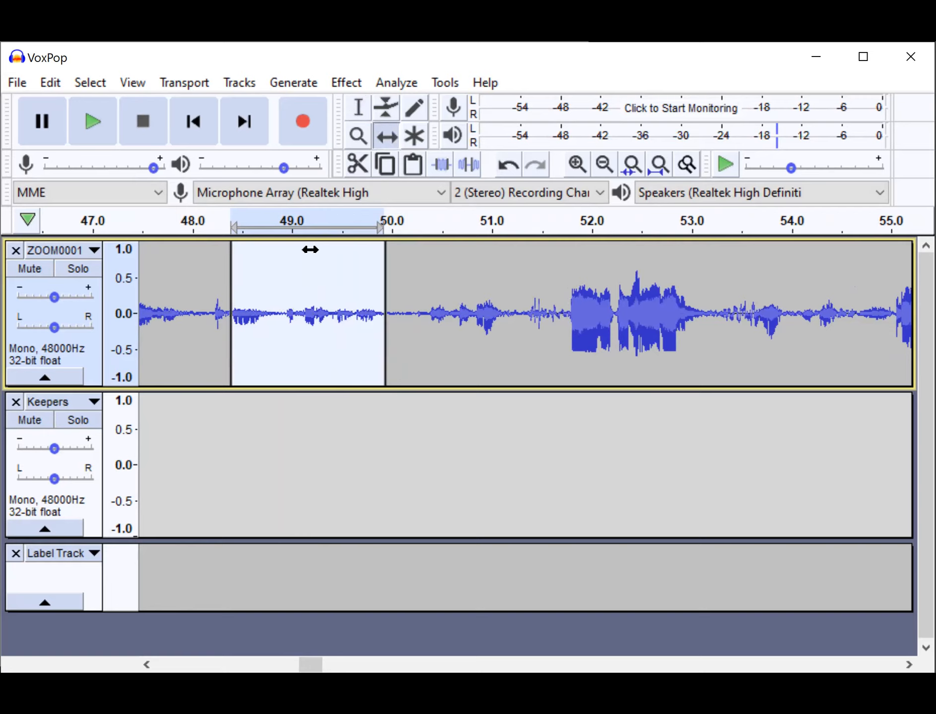
{"action": "left_click_drag", "start_coordinate": [290, 271], "coordinate": [214, 449]}
{"action": "scroll", "coordinate": [388, 460], "scroll_direction": "left", "scroll_amount": 5}
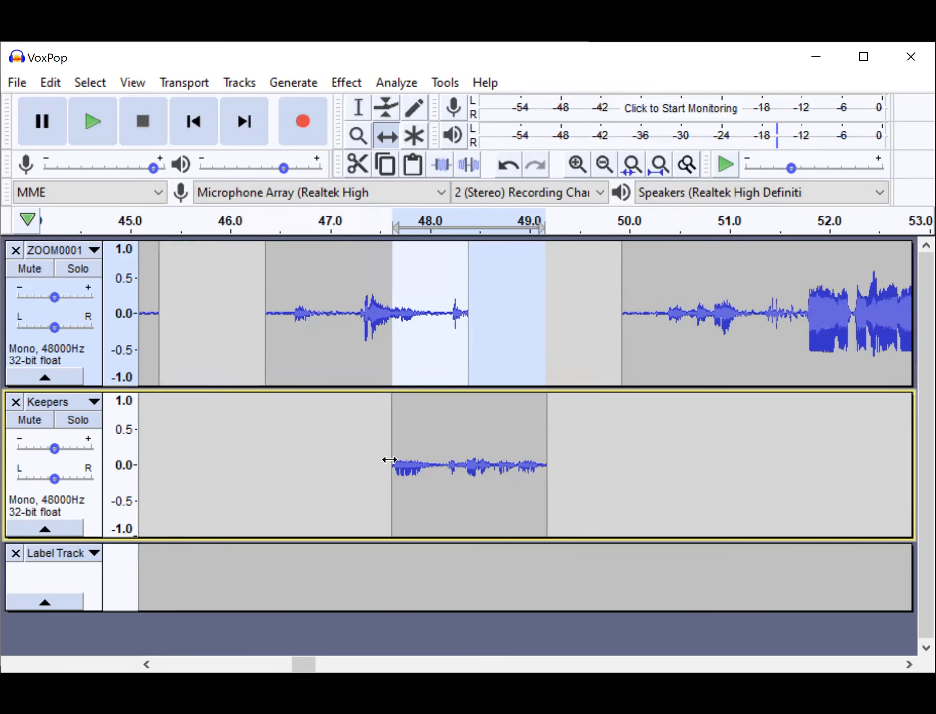
{"action": "left_click_drag", "start_coordinate": [469, 432], "coordinate": [245, 436]}
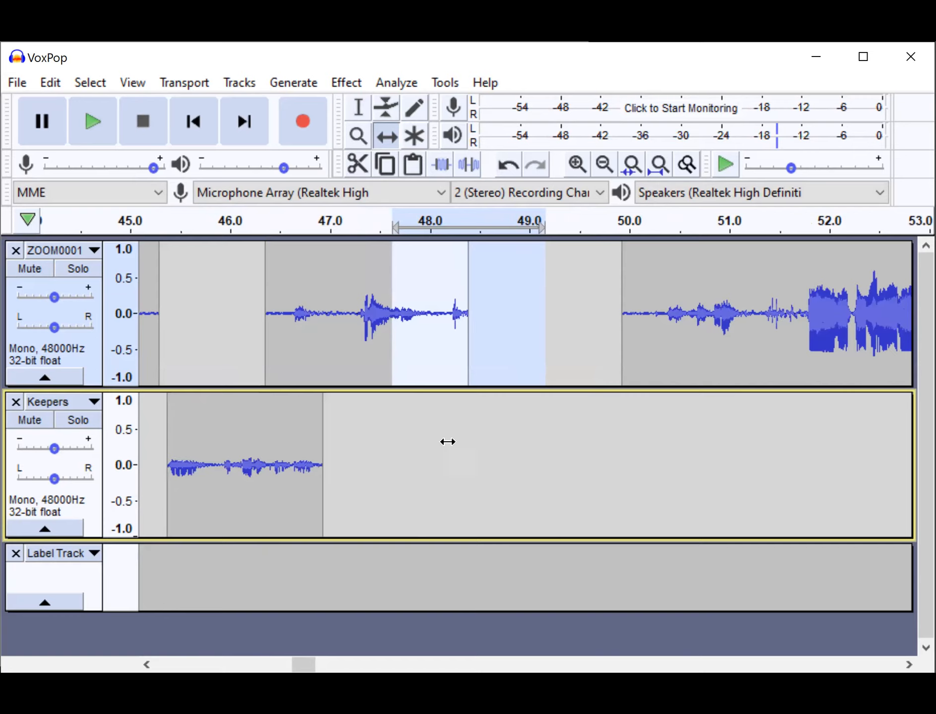
{"action": "scroll", "coordinate": [448, 442], "scroll_direction": "left", "scroll_amount": 10}
{"action": "left_click_drag", "start_coordinate": [511, 434], "coordinate": [298, 450]}
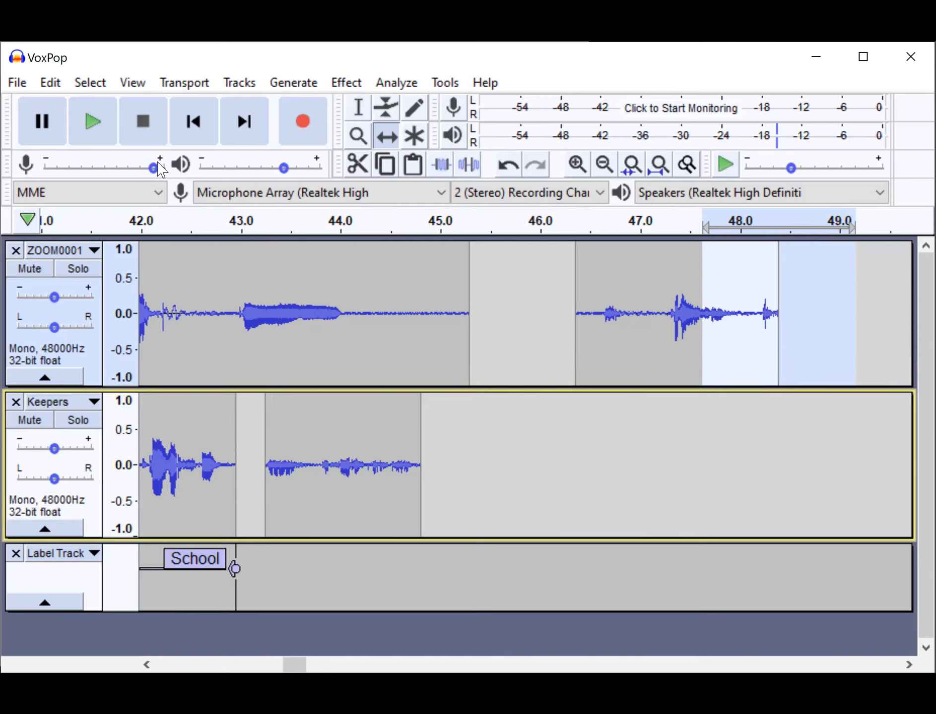
Select the second clip in the Keepers track with the Selection Tool and label it Food.
{"action": "left_click", "coordinate": [358, 107]}
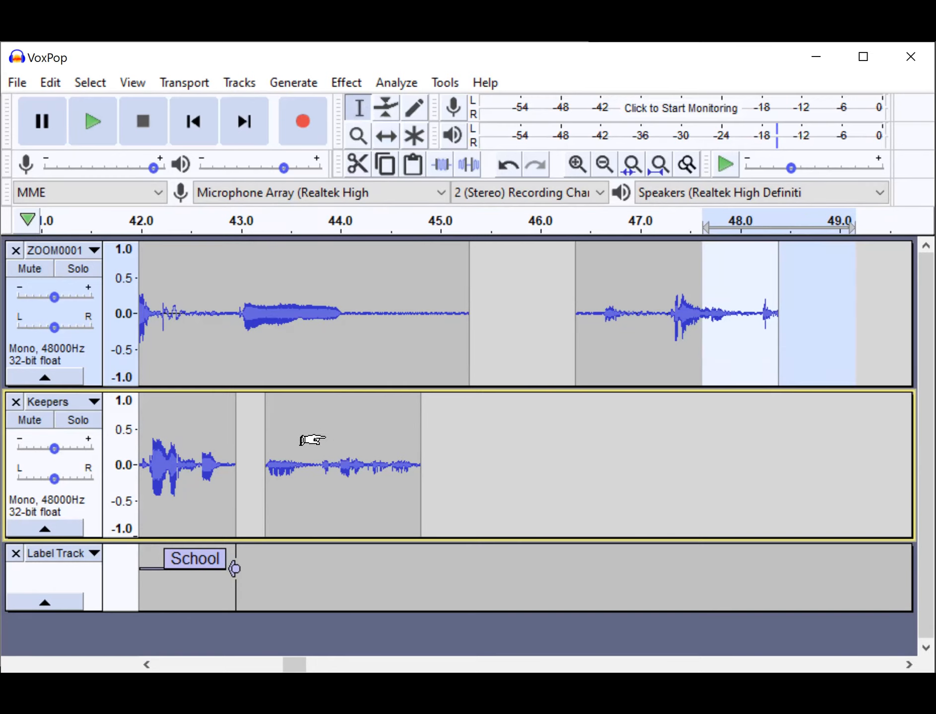
{"action": "double_click", "coordinate": [322, 435]}
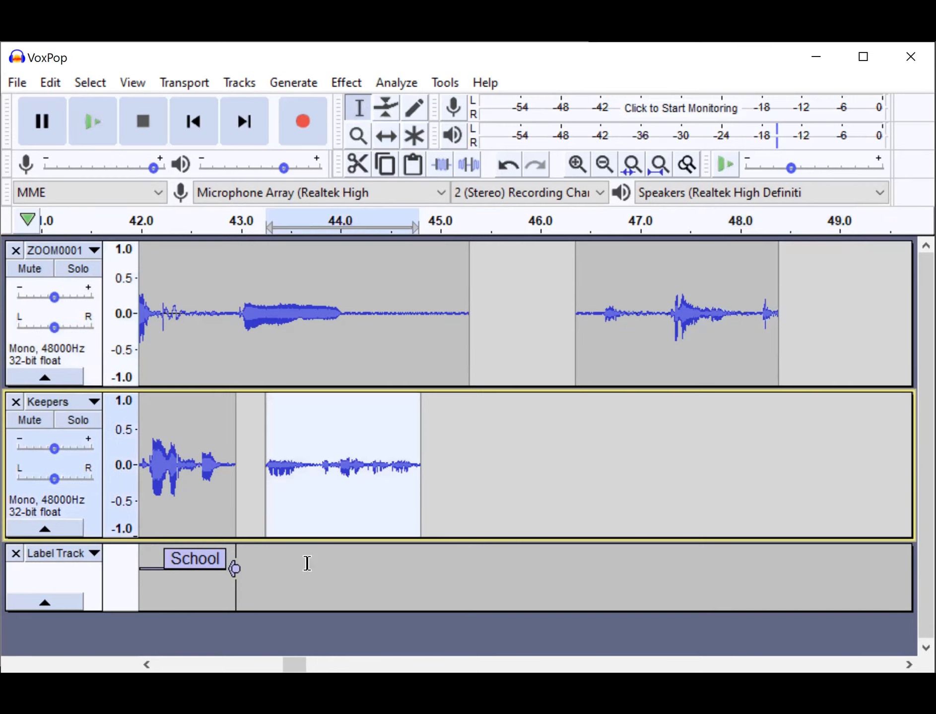
{"action": "key", "text": "ctrl+b"}
{"action": "type", "text": "Food"}
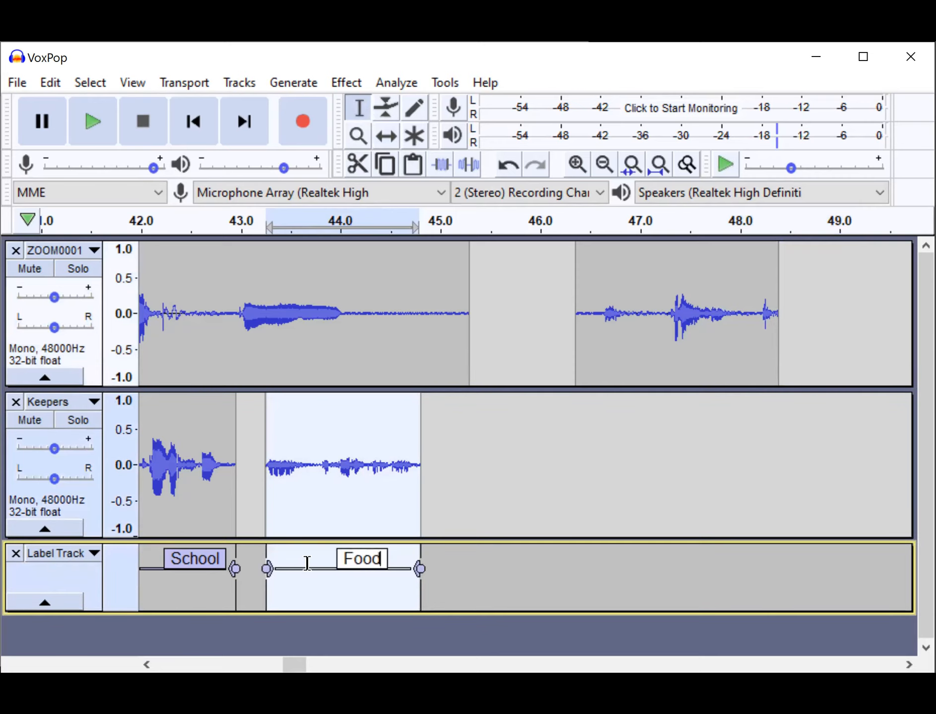
{"action": "left_click", "coordinate": [538, 482]}
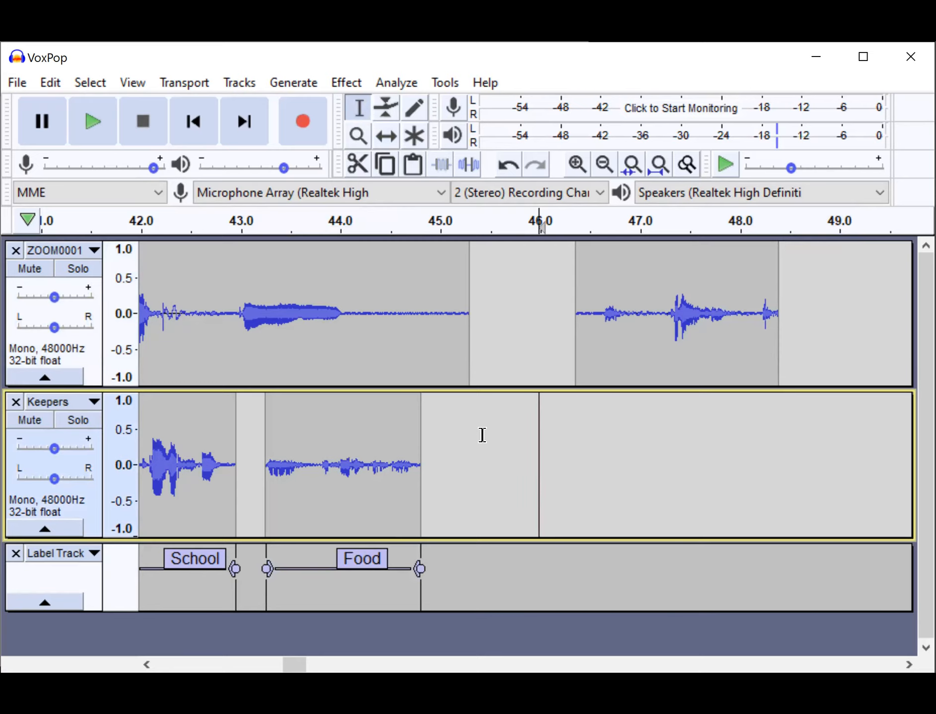
{"action": "scroll", "coordinate": [482, 435], "scroll_direction": "left", "scroll_amount": 3}
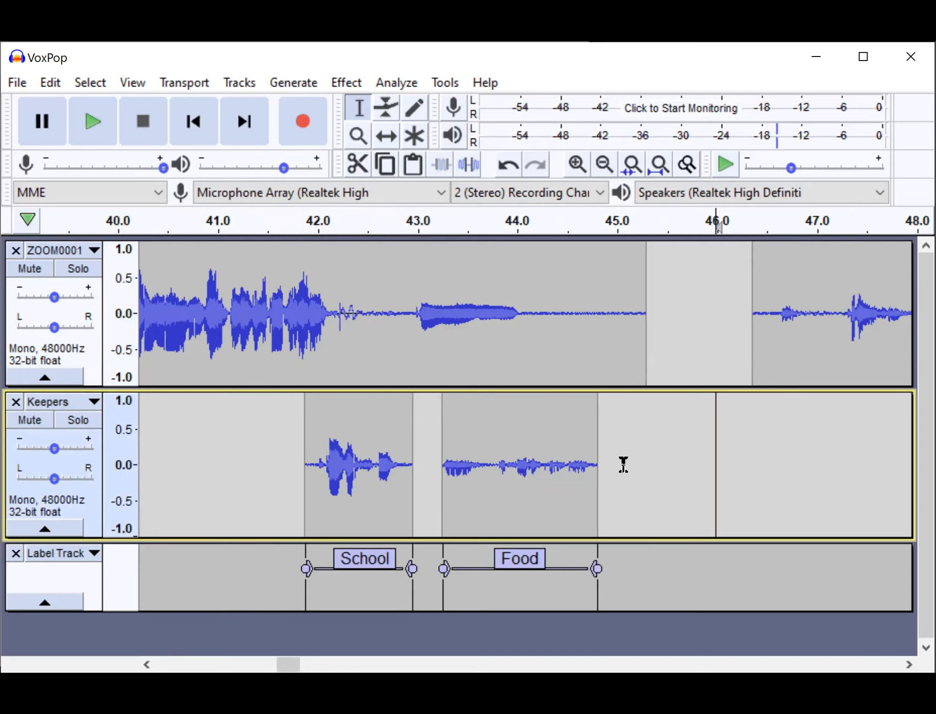
{"action": "scroll", "coordinate": [623, 465], "scroll_direction": "right", "scroll_amount": 8}
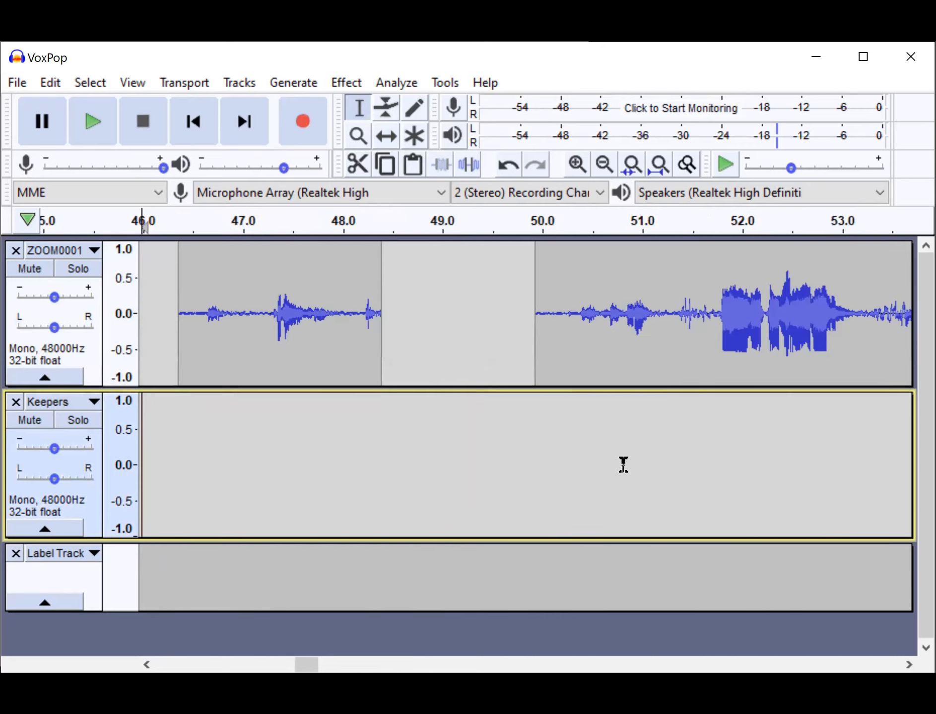
{"action": "scroll", "coordinate": [623, 465], "scroll_direction": "right", "scroll_amount": 3}
{"action": "scroll", "coordinate": [623, 465], "scroll_direction": "left", "scroll_amount": 15}
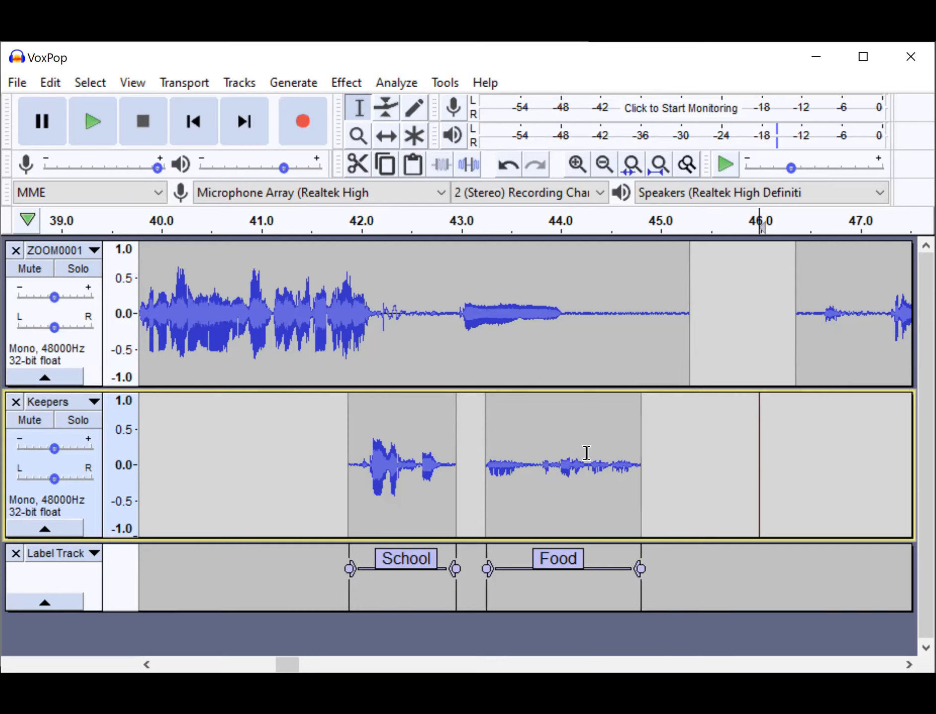
{"action": "scroll", "coordinate": [586, 453], "scroll_direction": "right", "scroll_amount": 2}
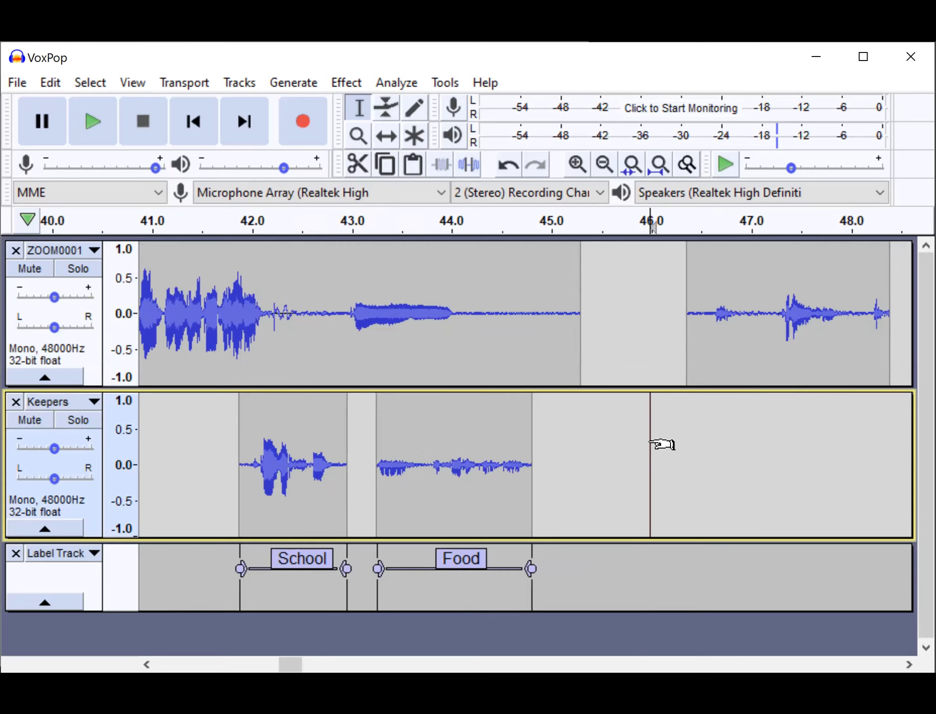
{"action": "scroll", "coordinate": [657, 426], "scroll_direction": "right", "scroll_amount": 2}
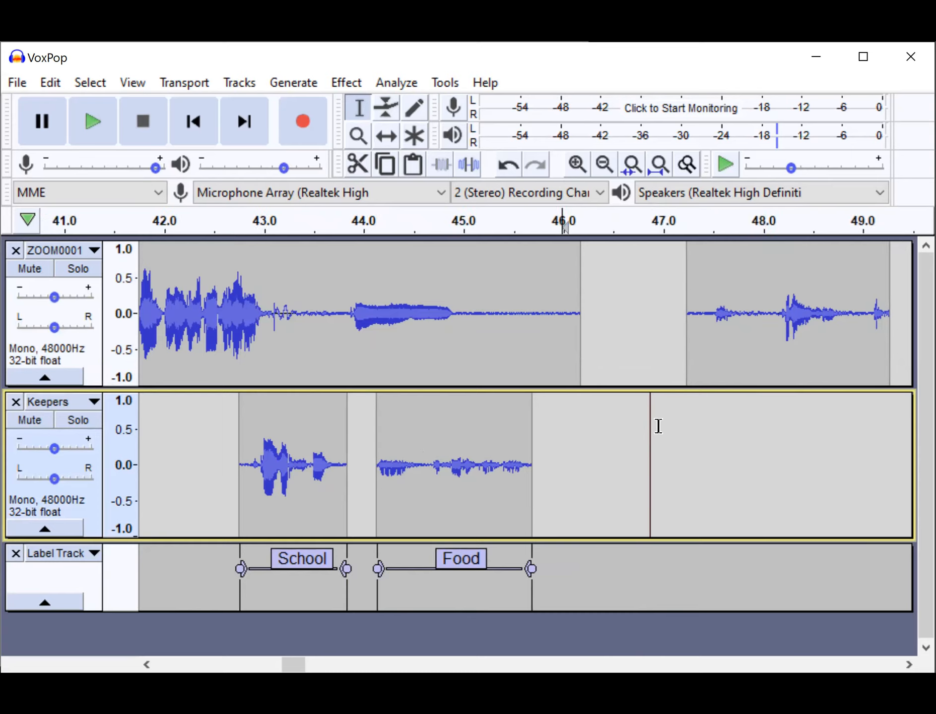
Save the VoxPop project under its existing name.
{"action": "left_click", "coordinate": [14, 86]}
{"action": "mouse_move", "coordinate": [58, 201]}
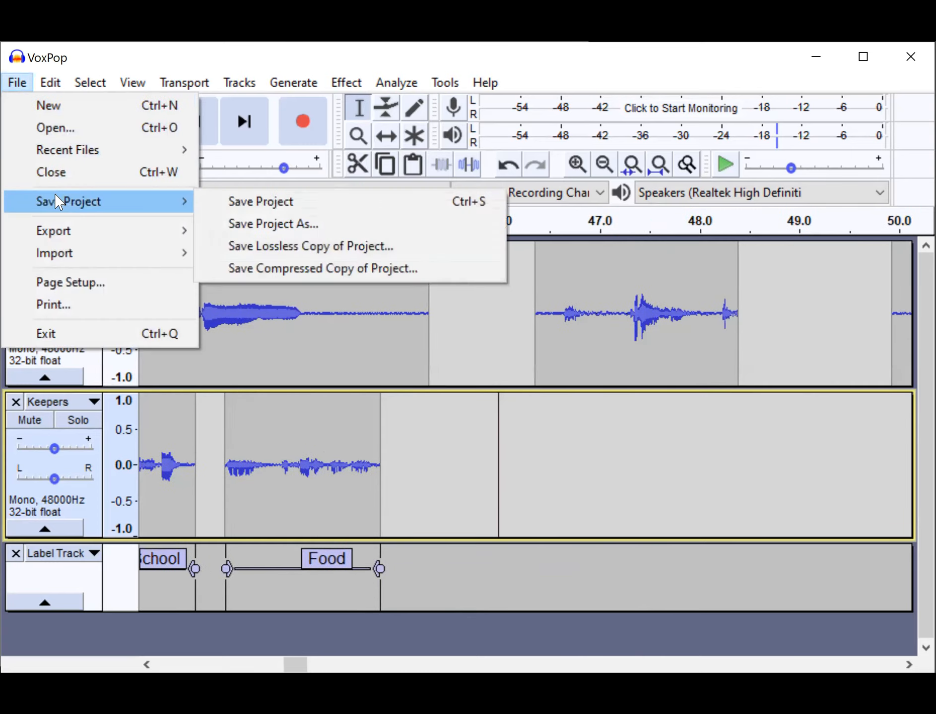
{"action": "left_click", "coordinate": [221, 205]}
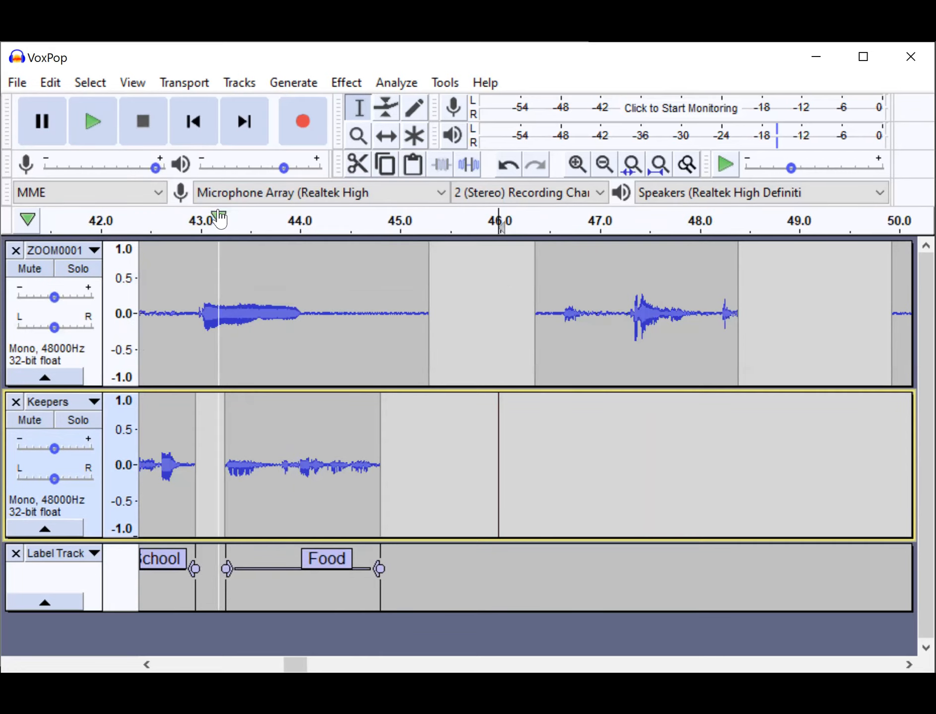